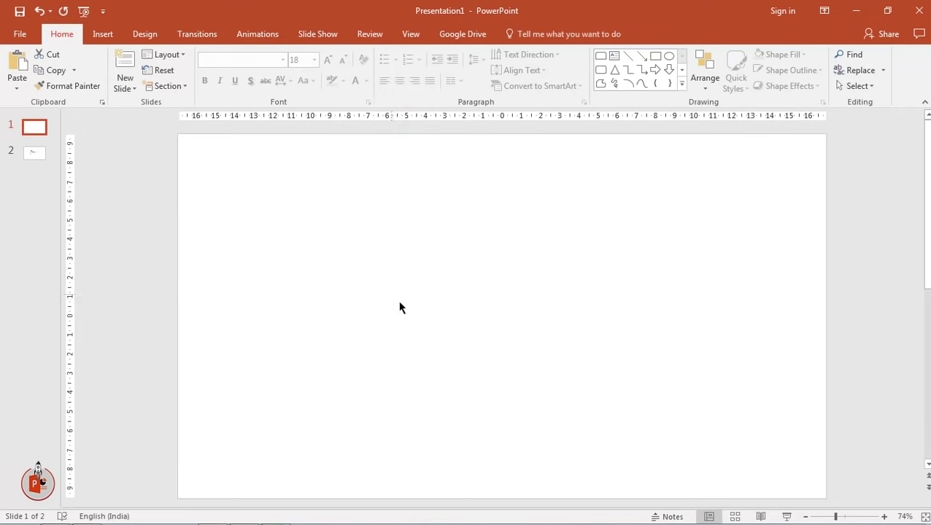
# Step: Switch to the View tab to reach the slide's display options
pyautogui.click(408, 37)
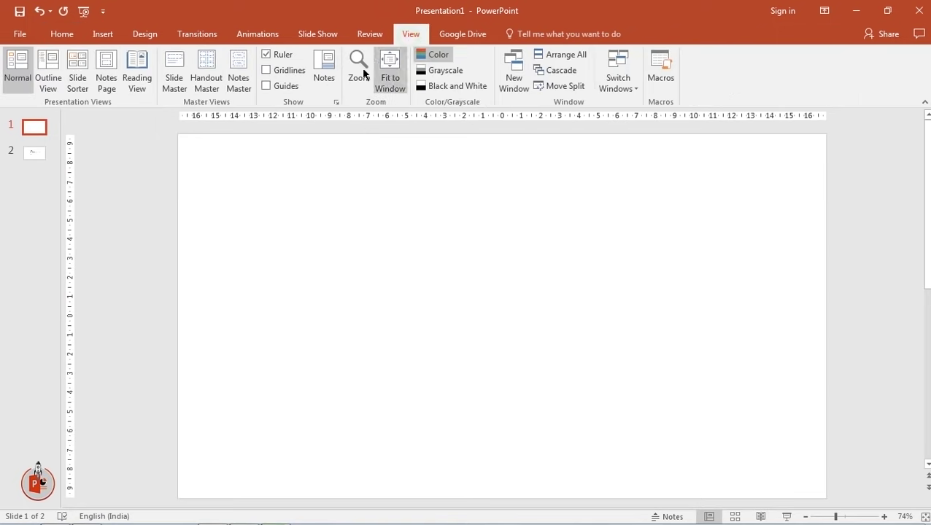
# Step: Turn on the guides and give the slide background a grey Top Spotlight gradient fill
pyautogui.click(279, 89)
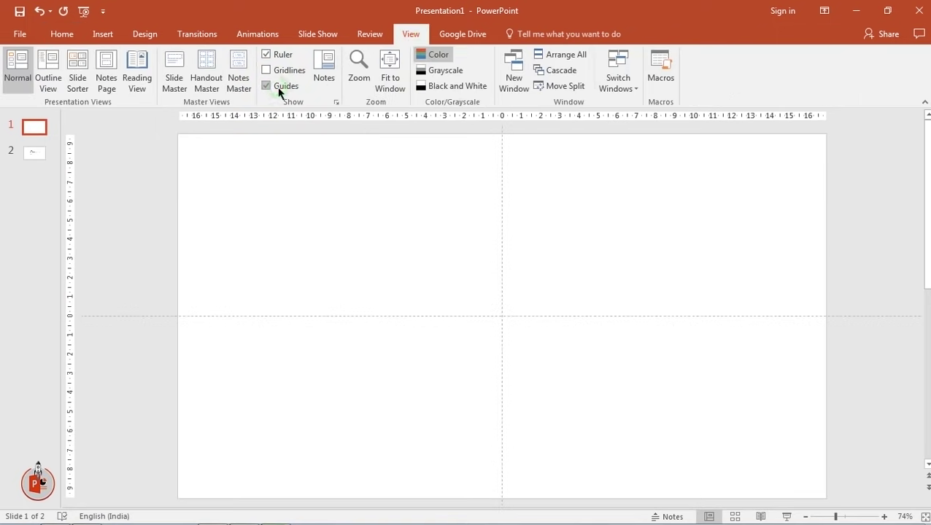
pyautogui.rightClick(458, 251)
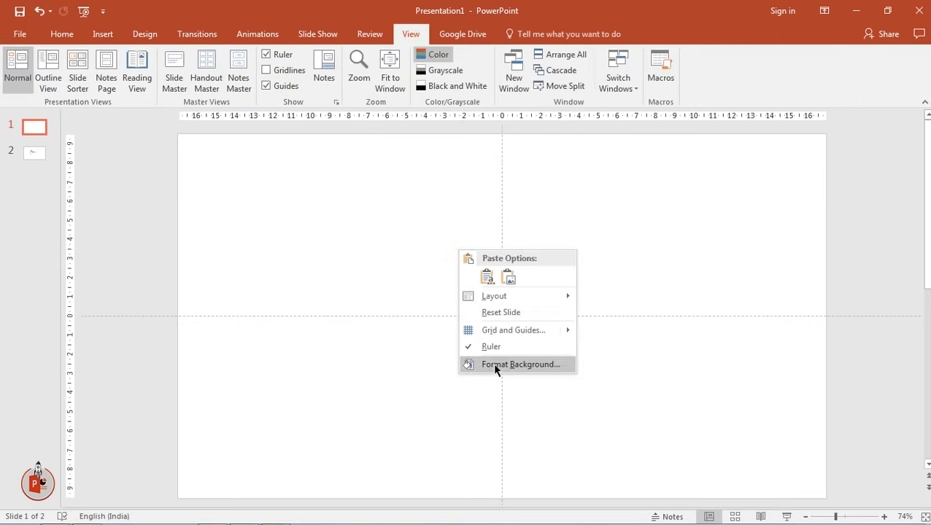
pyautogui.click(495, 364)
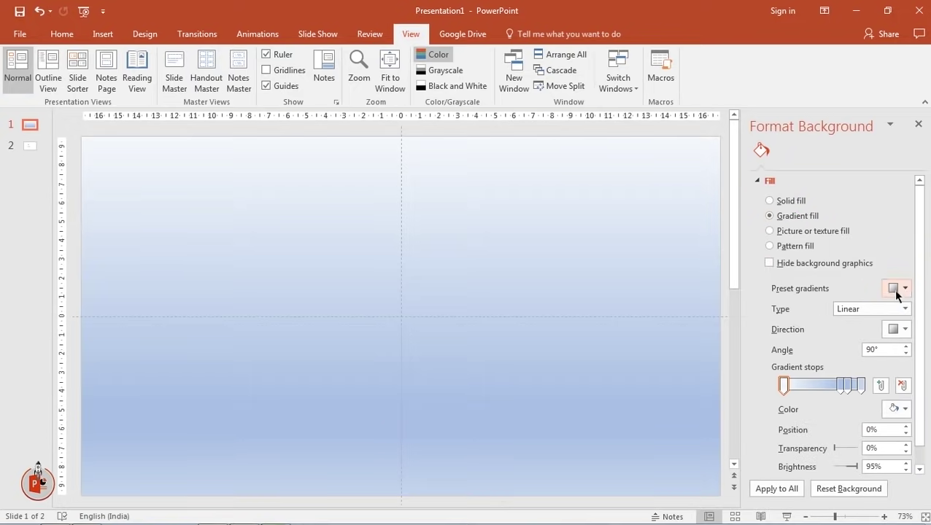
pyautogui.click(896, 289)
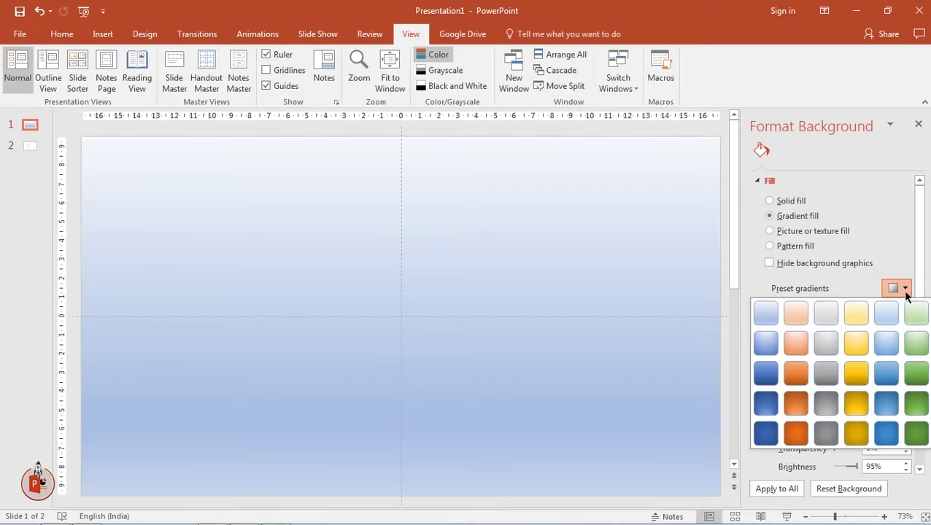
pyautogui.click(829, 350)
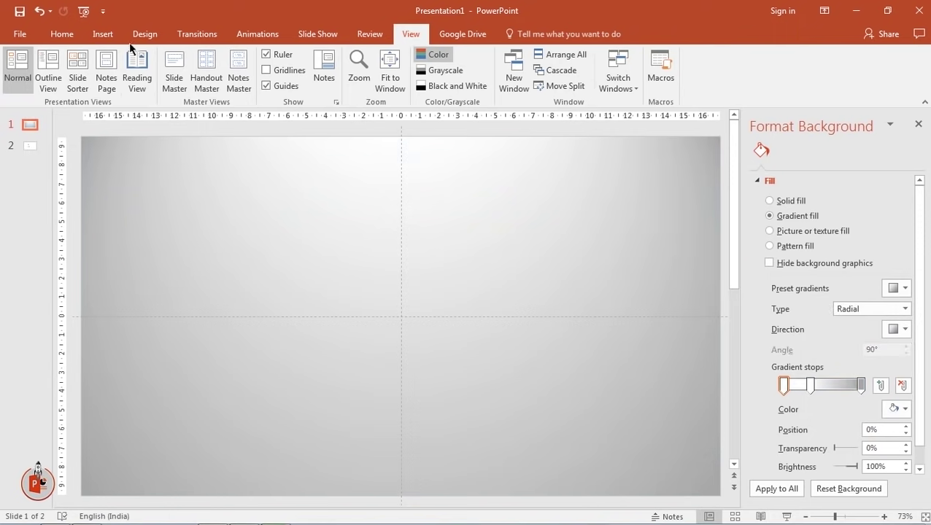
pyautogui.click(103, 34)
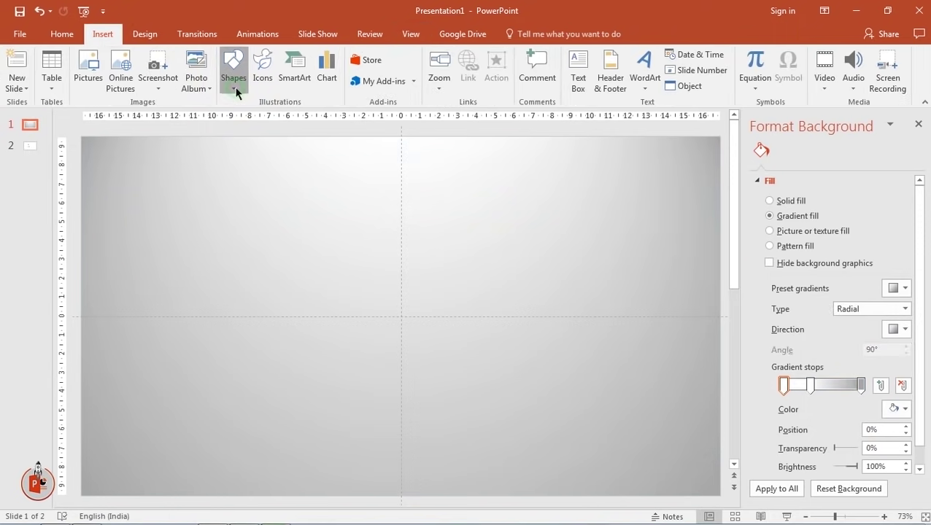
# Step: Draw a Round Top Corners rectangle, fully round one end, rotate 90° left, size 8.76 × 3.12 cm
pyautogui.click(236, 91)
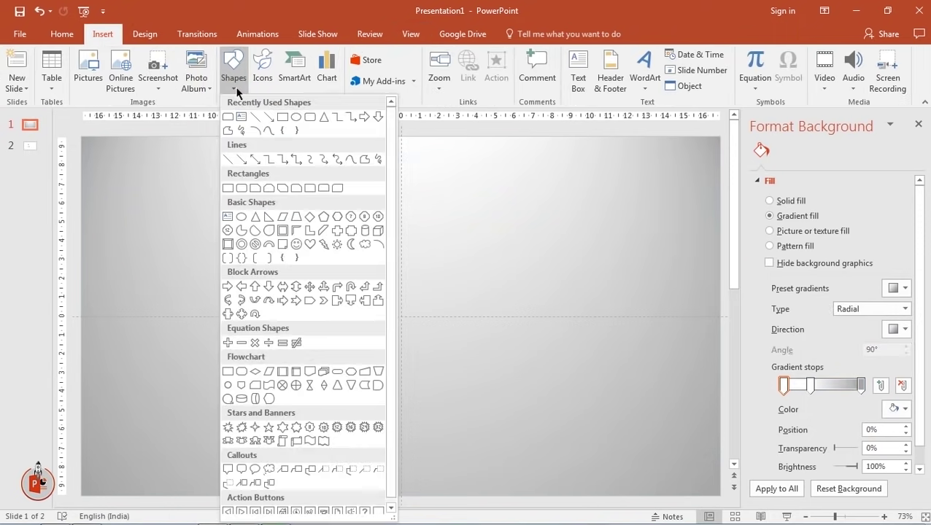
pyautogui.click(323, 188)
pyautogui.moveTo(331, 235); pyautogui.dragTo(410, 382)
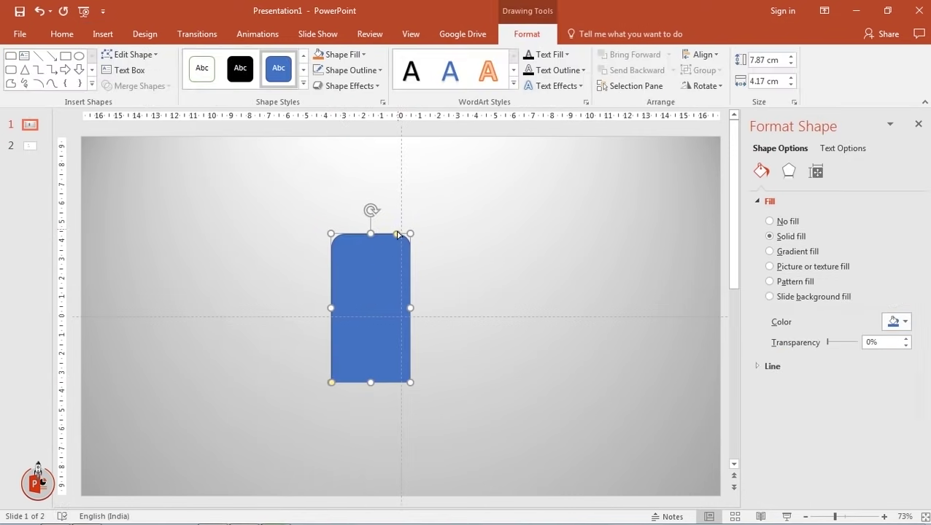
pyautogui.moveTo(397, 233); pyautogui.dragTo(349, 233)
pyautogui.moveTo(410, 308); pyautogui.dragTo(390, 306)
pyautogui.click(705, 86)
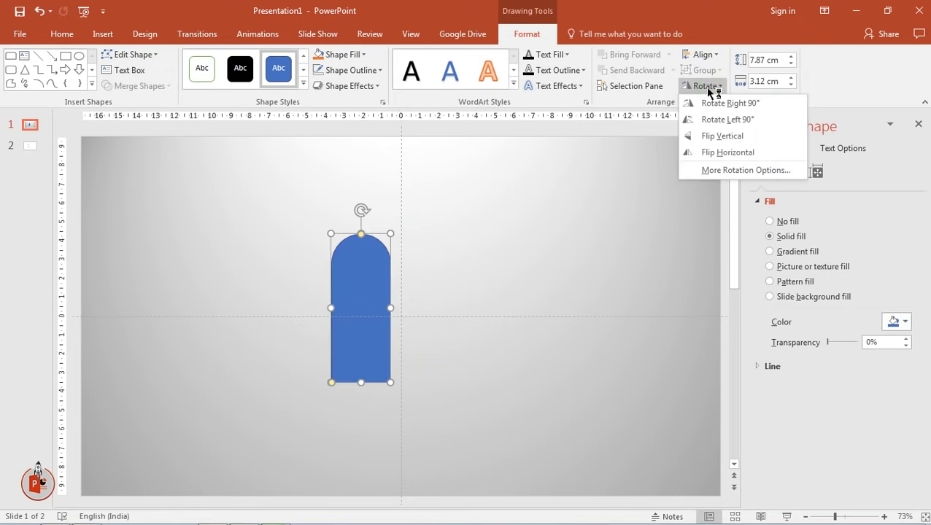
pyautogui.click(705, 120)
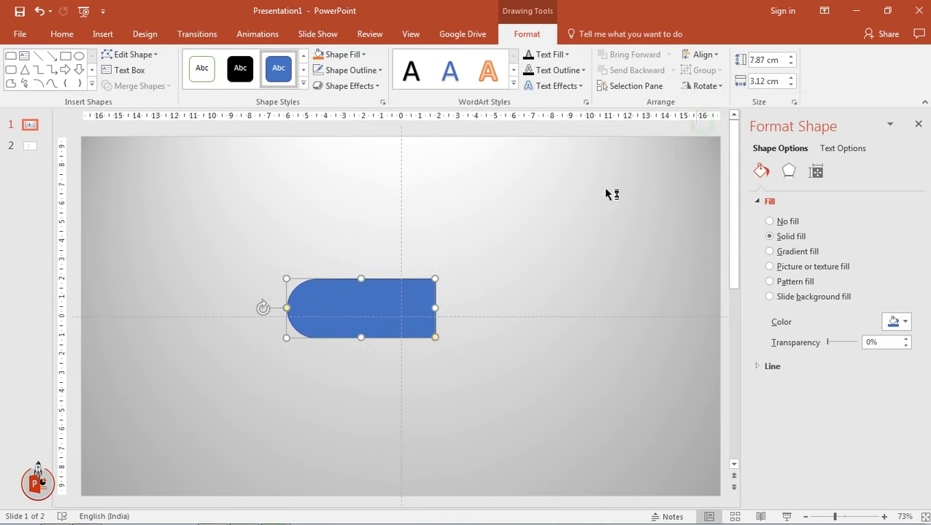
pyautogui.moveTo(418, 314)
pyautogui.mouseDown()
pyautogui.moveTo(422, 251)
pyautogui.moveTo(477, 247)
pyautogui.moveTo(407, 235)
pyautogui.moveTo(426, 235)
pyautogui.mouseUp()
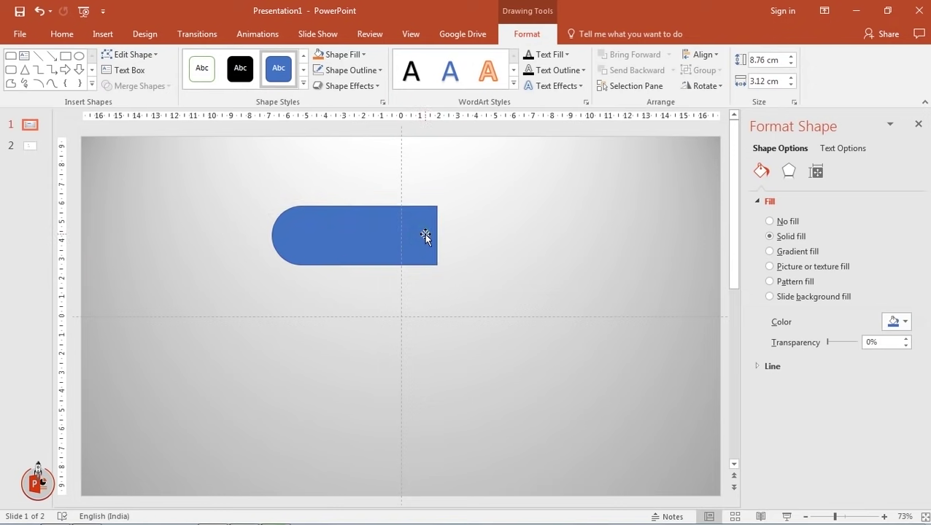
# Step: Remove the bar's outline and give it a white-to-grey gradient with the grey stop near 80%
pyautogui.click(357, 72)
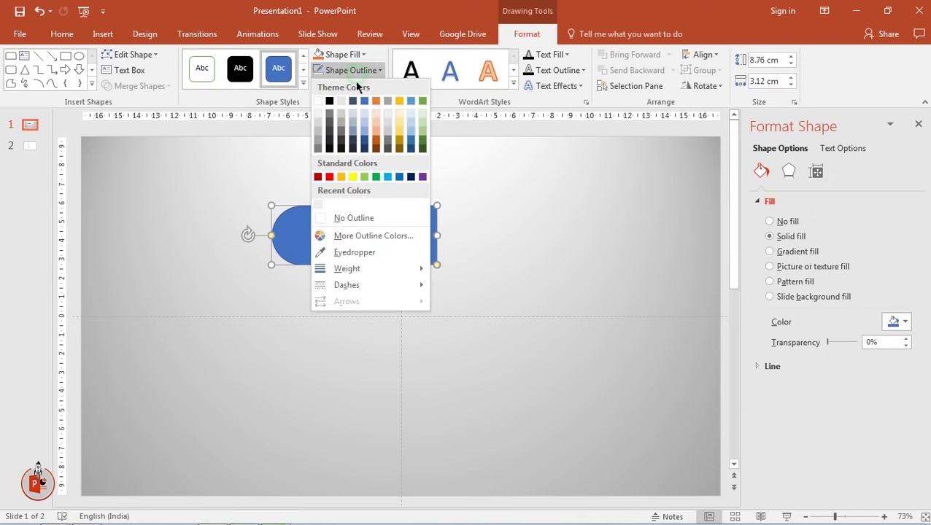
pyautogui.click(349, 217)
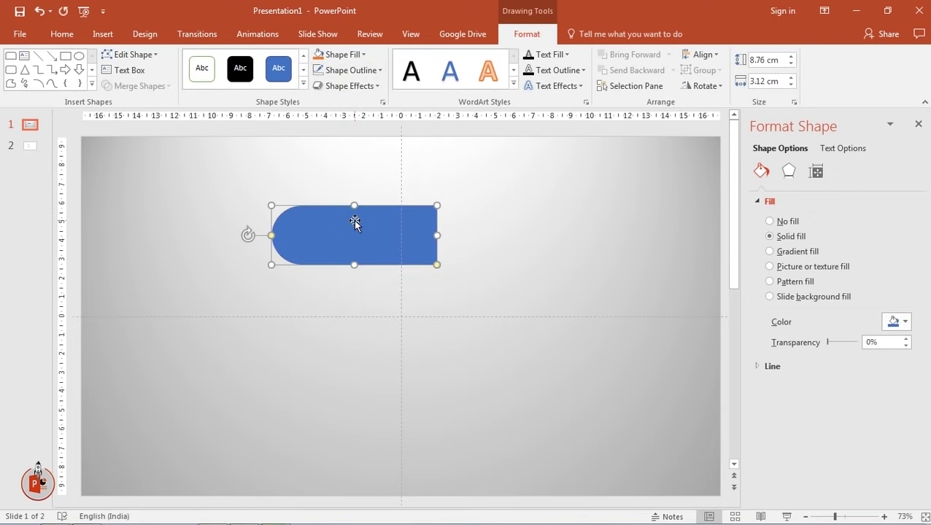
pyautogui.click(786, 253)
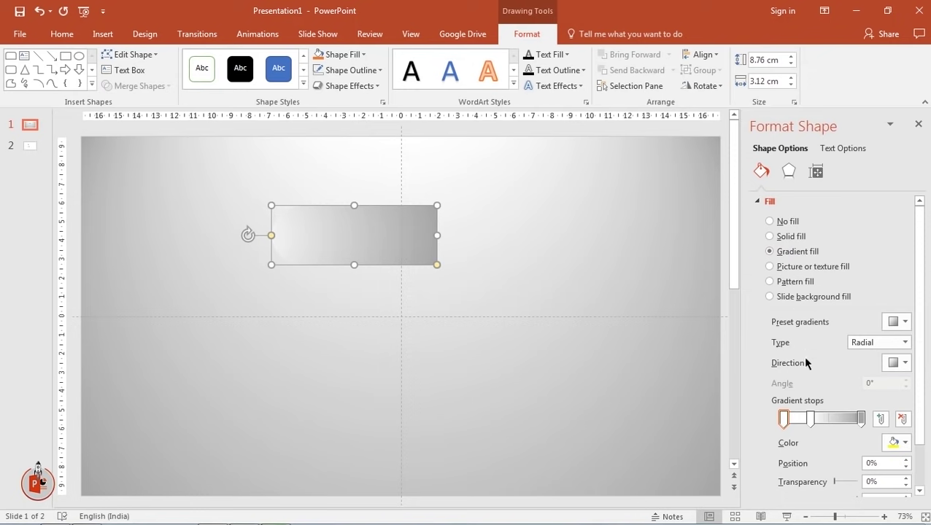
pyautogui.moveTo(814, 414); pyautogui.dragTo(833, 422)
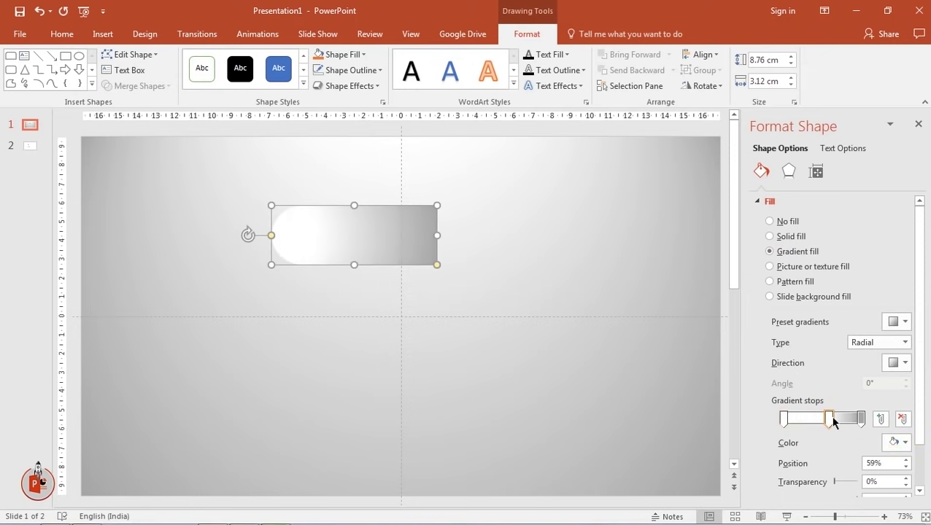
pyautogui.click(863, 419)
pyautogui.click(828, 420)
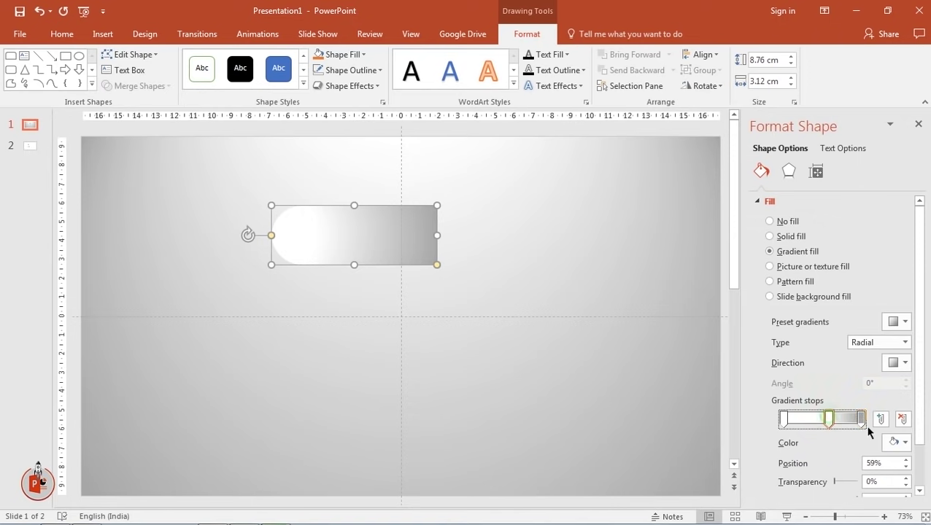
pyautogui.click(904, 443)
pyautogui.click(823, 322)
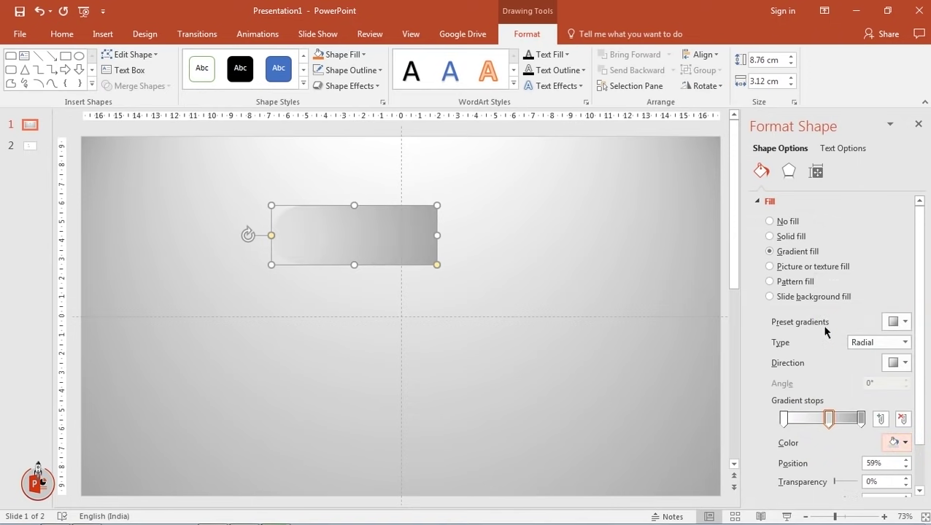
pyautogui.moveTo(829, 421); pyautogui.dragTo(849, 423)
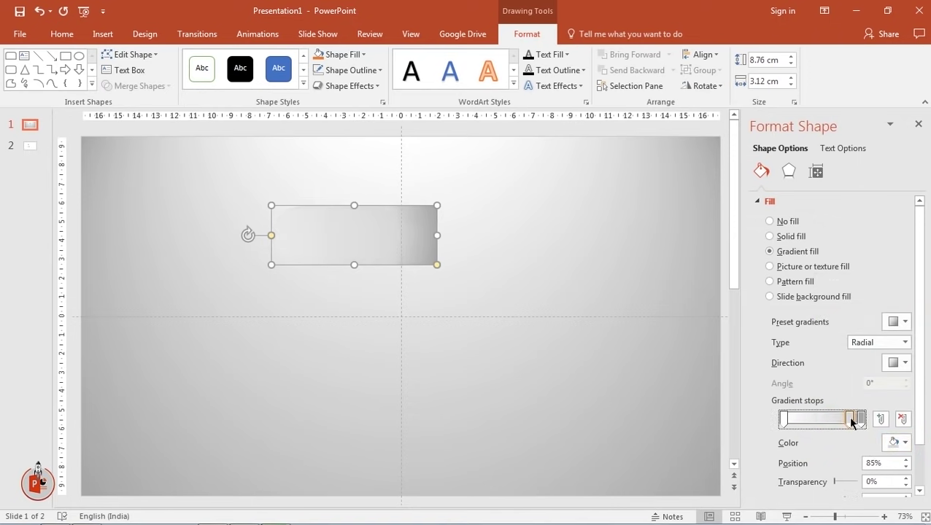
pyautogui.moveTo(787, 422); pyautogui.dragTo(833, 423)
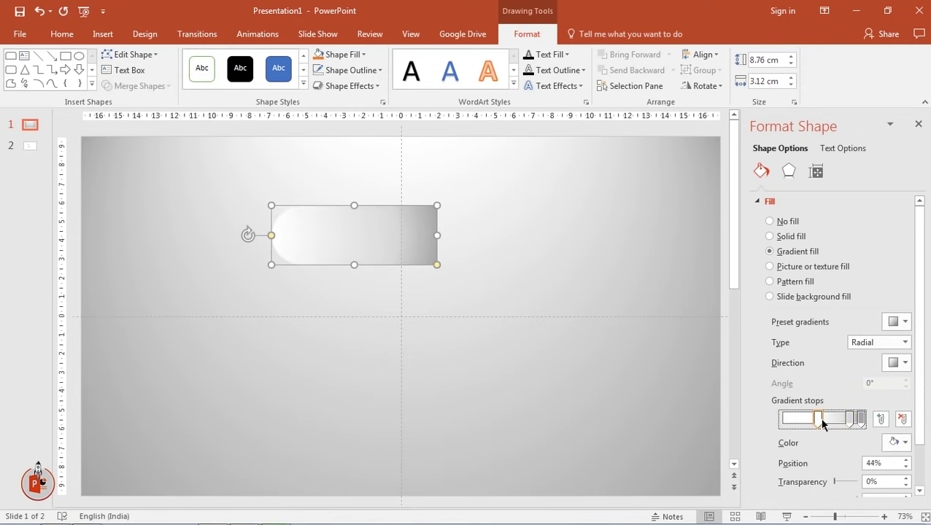
# Step: Set the right end stop to the eyedropped background grey at full transparency
pyautogui.moveTo(834, 423); pyautogui.dragTo(860, 421)
pyautogui.click(894, 442)
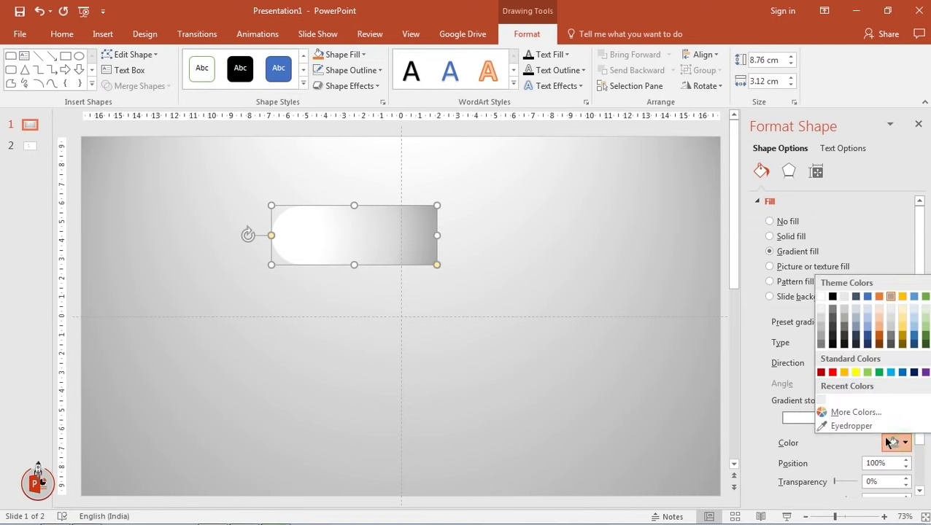
pyautogui.click(850, 426)
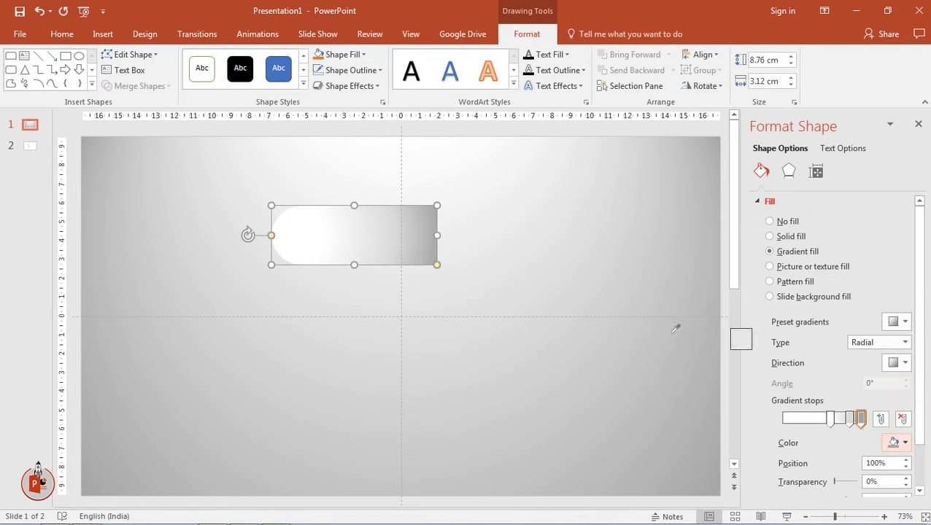
pyautogui.click(447, 235)
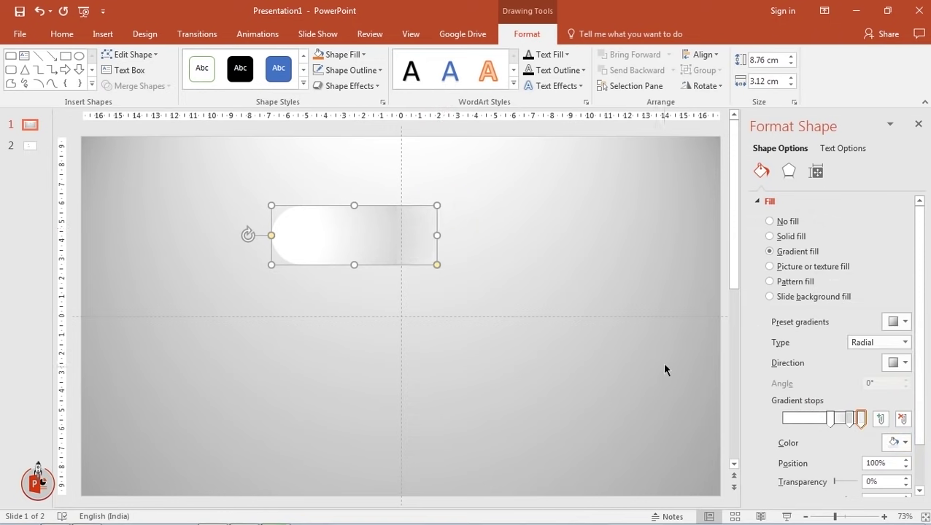
pyautogui.moveTo(835, 482); pyautogui.dragTo(850, 483)
pyautogui.click(559, 392)
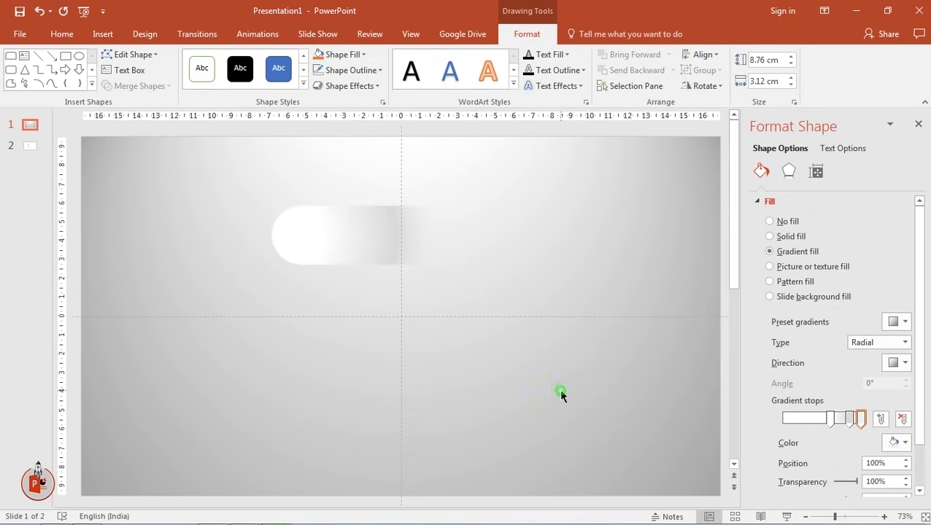
# Step: Move the bar's gradient stops to 55% and 76%, then make the gradient linear at 90°
pyautogui.click(395, 235)
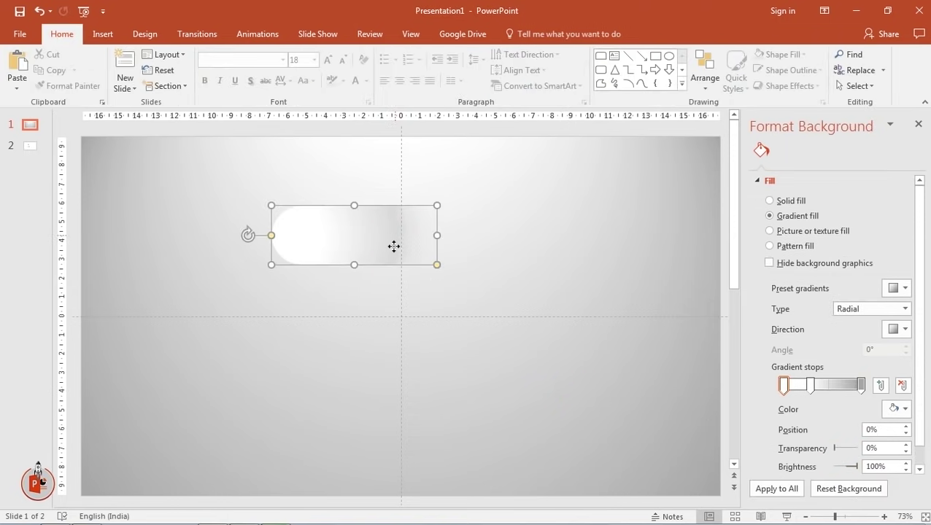
pyautogui.moveTo(831, 424); pyautogui.dragTo(824, 423)
pyautogui.click(846, 420)
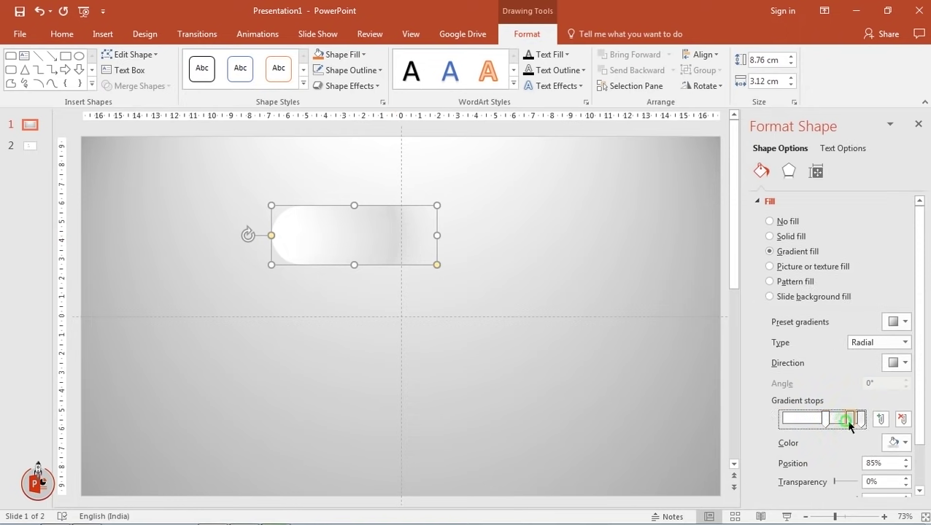
pyautogui.moveTo(840, 421); pyautogui.dragTo(837, 421)
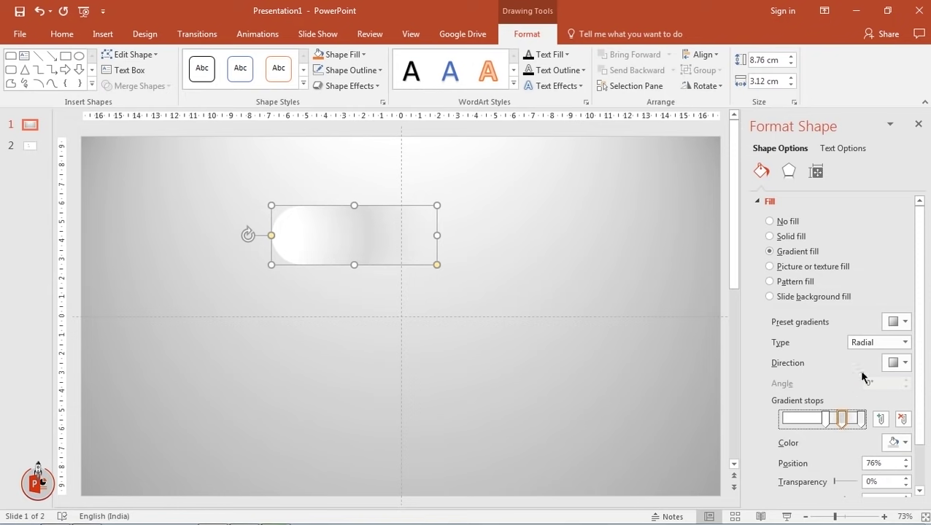
pyautogui.click(883, 342)
pyautogui.click(879, 357)
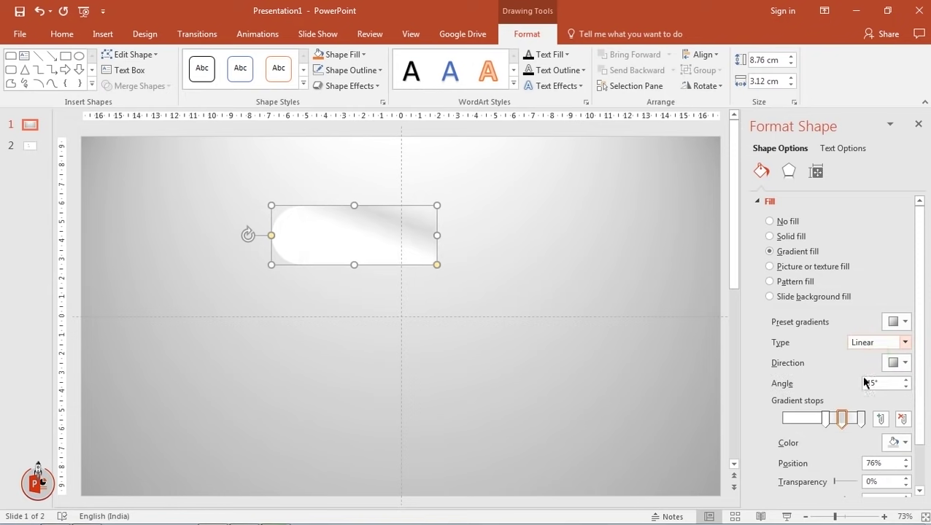
pyautogui.click(898, 365)
pyautogui.click(887, 387)
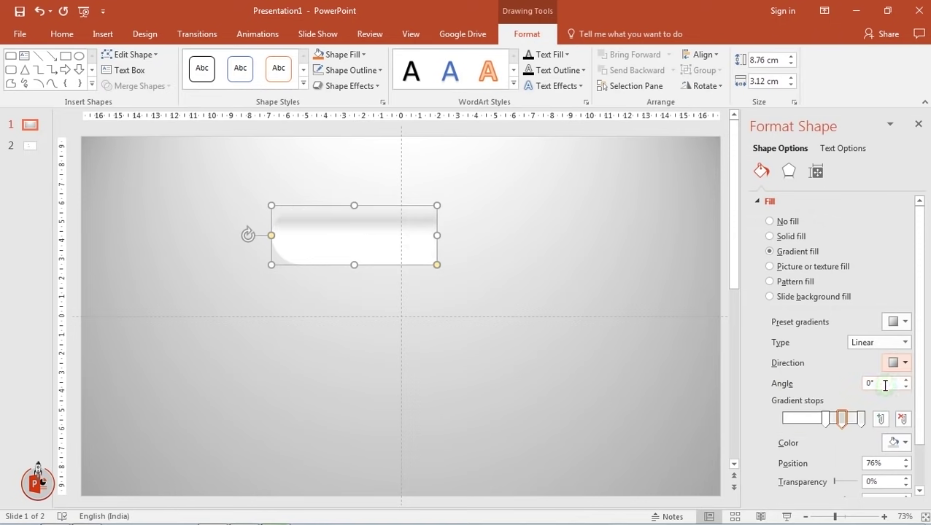
pyautogui.click(906, 384)
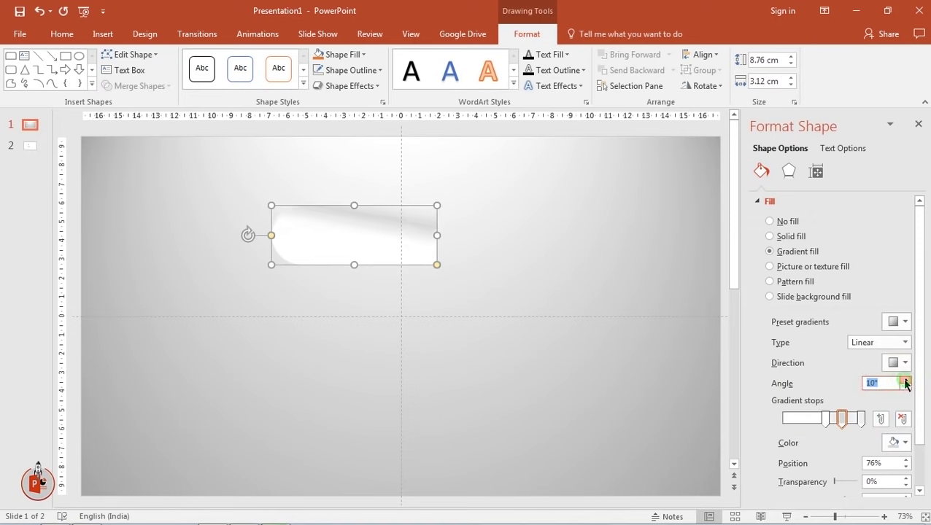
pyautogui.click(905, 384)
pyautogui.click(906, 384)
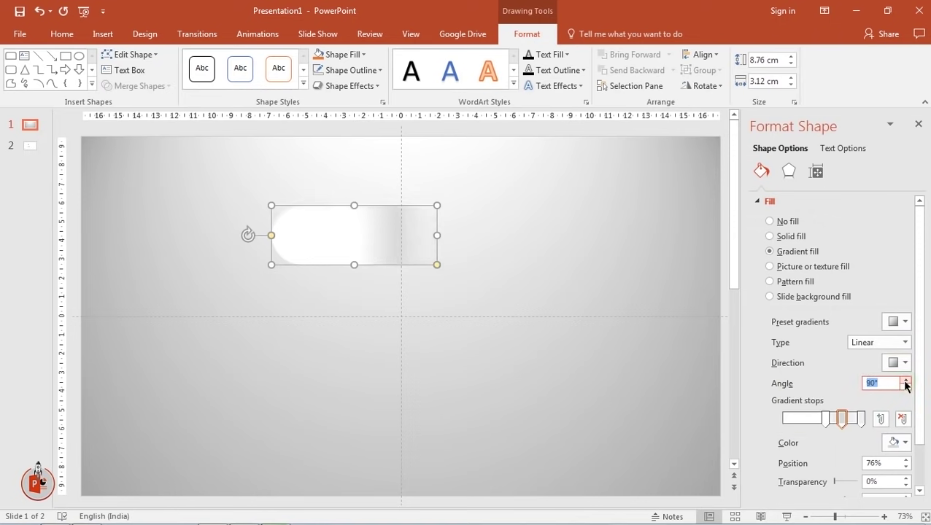
# Step: Rearrange the stops so the bar stays white on the left and fades transparent at the right
pyautogui.moveTo(825, 419); pyautogui.dragTo(809, 423)
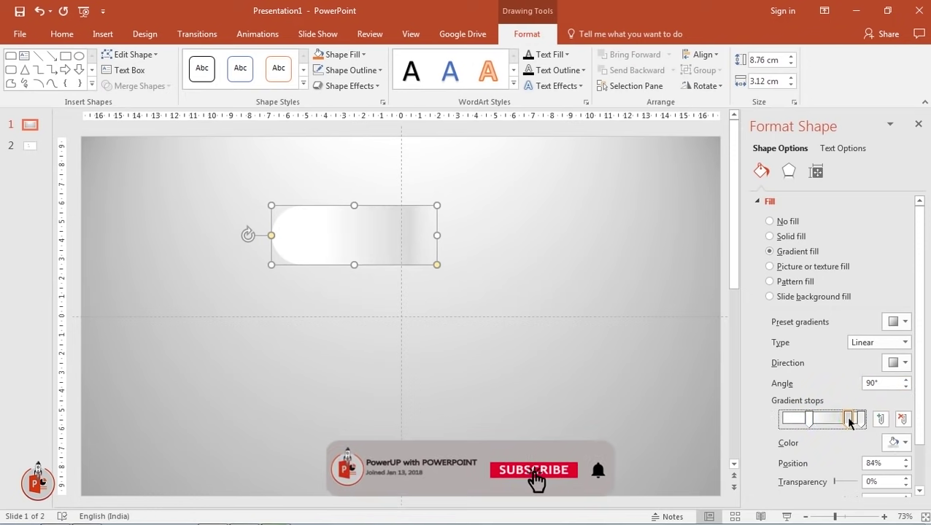
pyautogui.click(840, 421)
pyautogui.click(862, 421)
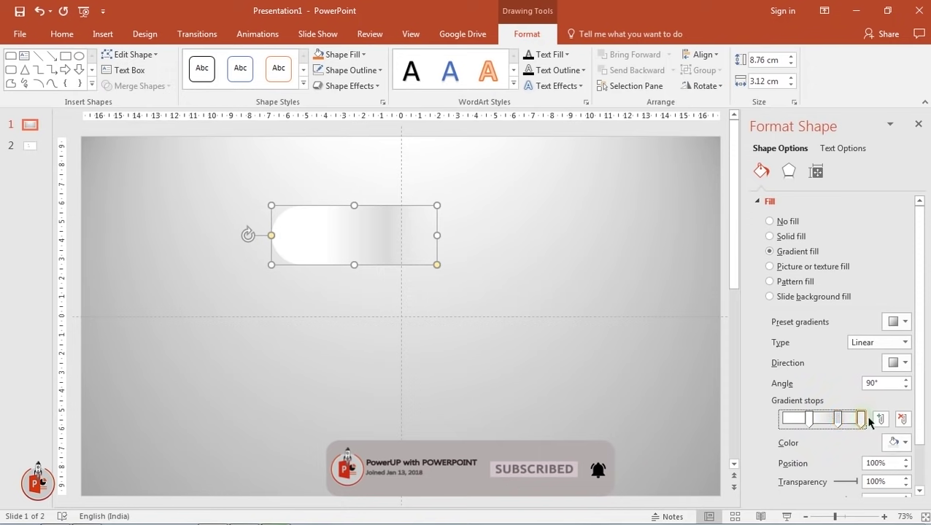
pyautogui.moveTo(838, 421)
pyautogui.mouseDown()
pyautogui.moveTo(865, 423)
pyautogui.moveTo(846, 424)
pyautogui.mouseUp()
pyautogui.click(515, 375)
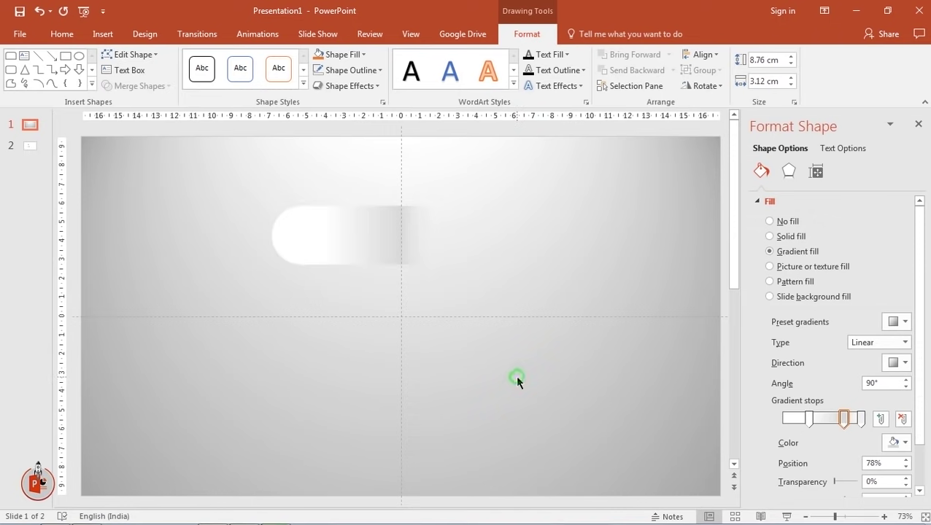
pyautogui.click(374, 240)
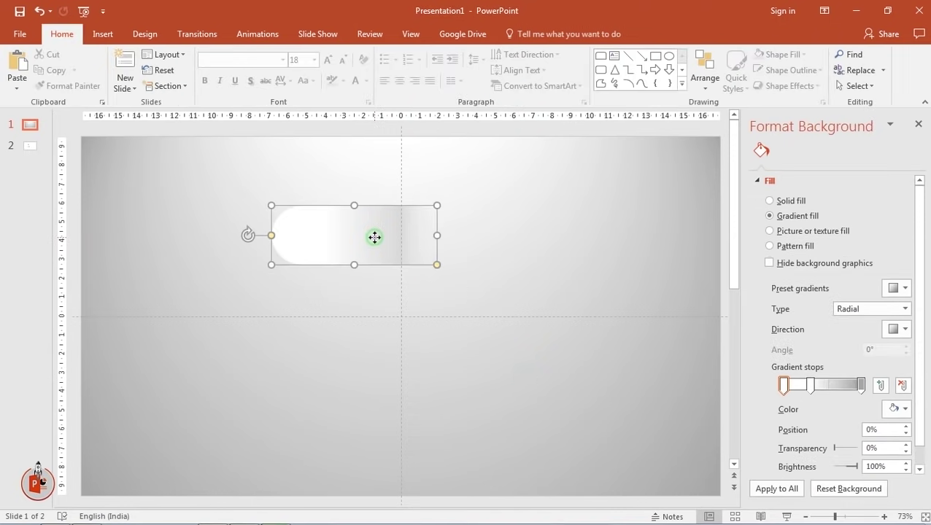
pyautogui.click(102, 35)
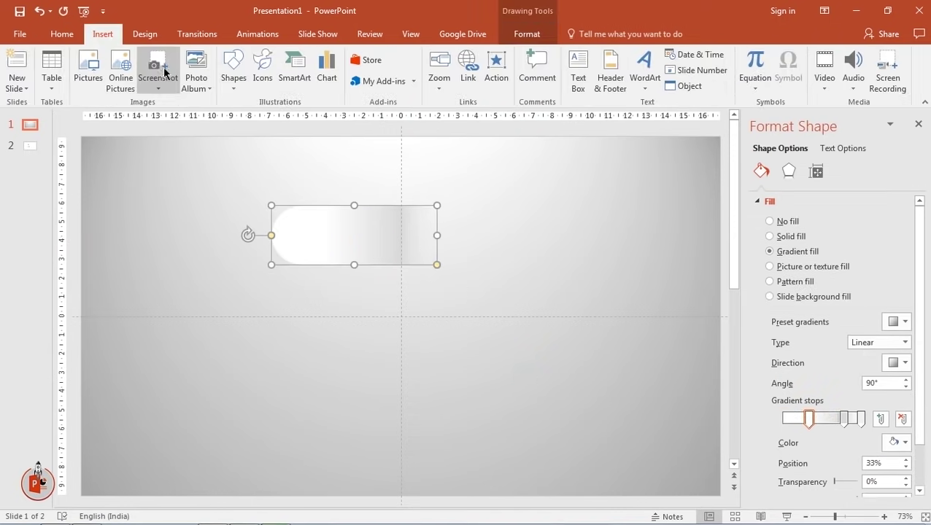
# Step: Draw a right triangle, flip it vertically, size it 9 × 3.63 cm and place it under the bar
pyautogui.click(235, 80)
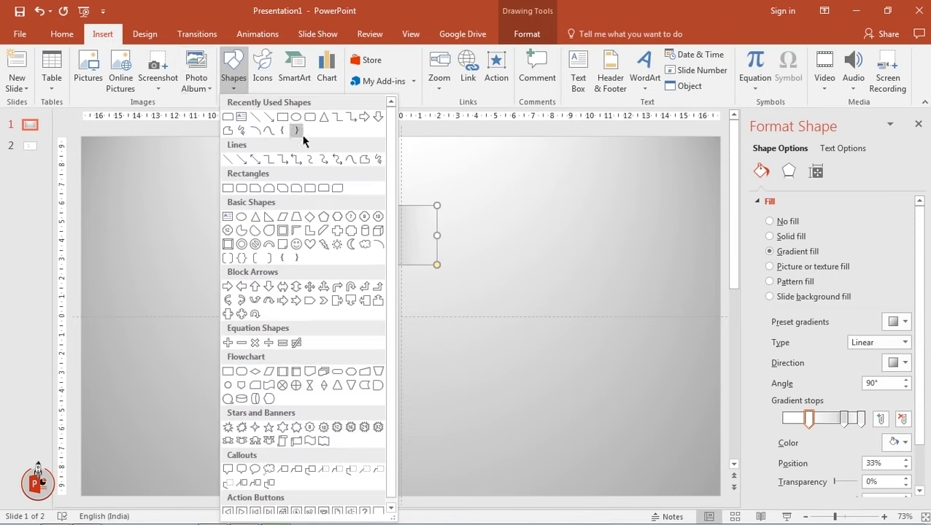
pyautogui.click(269, 218)
pyautogui.moveTo(286, 293)
pyautogui.mouseDown()
pyautogui.moveTo(399, 349)
pyautogui.moveTo(482, 312)
pyautogui.mouseUp()
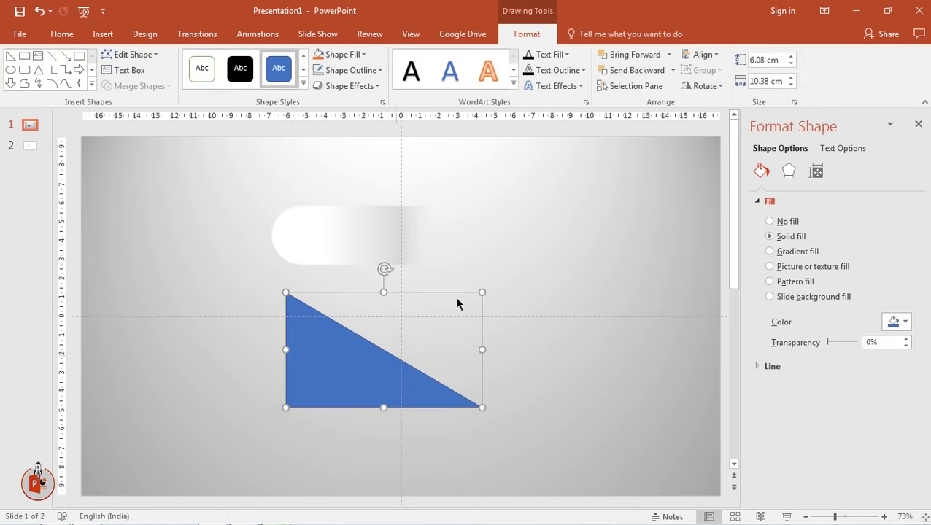
pyautogui.click(717, 86)
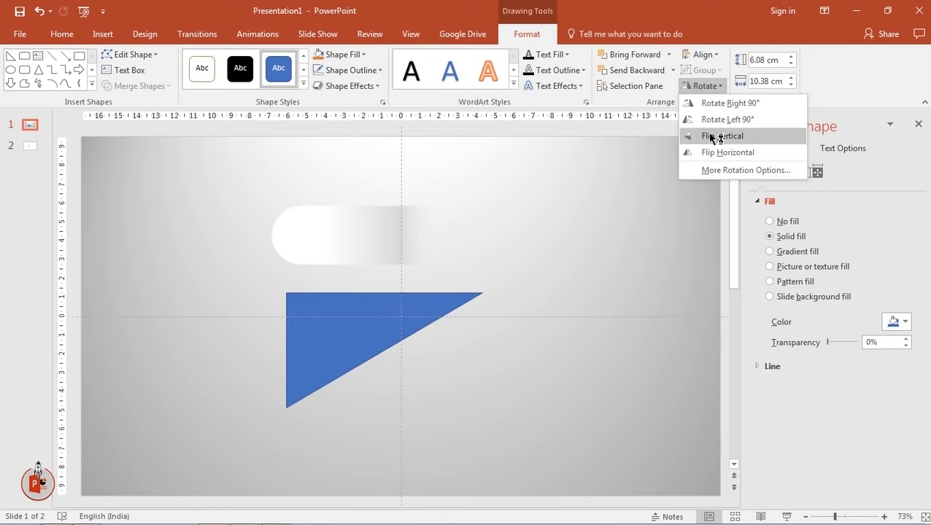
pyautogui.click(712, 136)
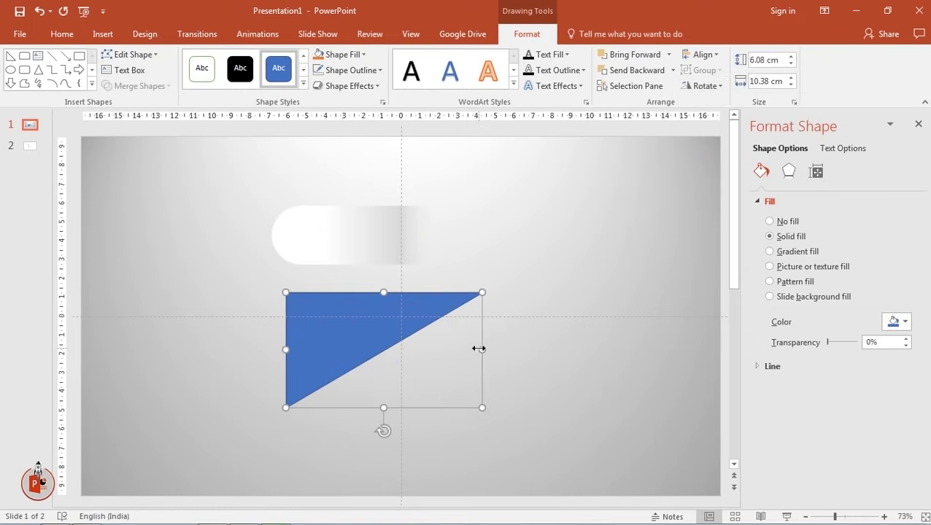
pyautogui.moveTo(479, 349); pyautogui.dragTo(456, 349)
pyautogui.moveTo(371, 407); pyautogui.dragTo(358, 362)
pyautogui.moveTo(357, 311); pyautogui.dragTo(312, 281)
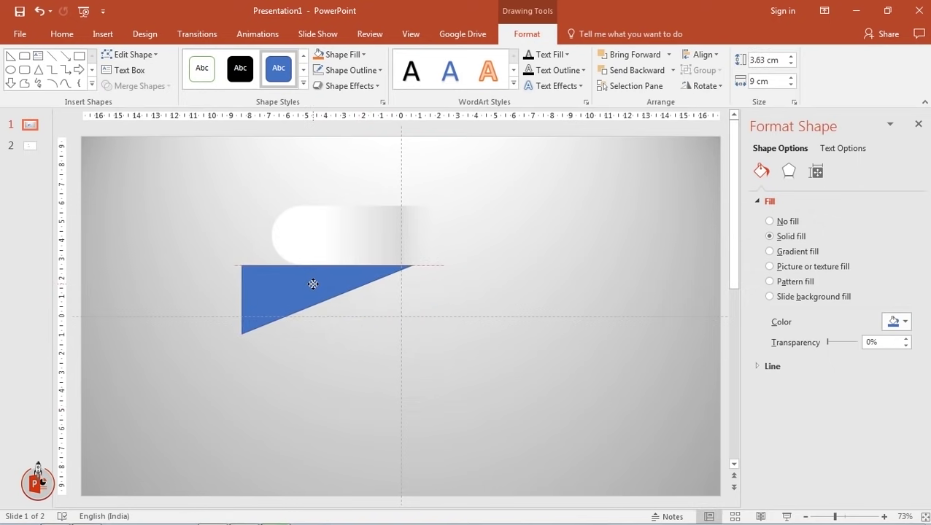
# Step: Remove the triangle's outline and give it a two-stop gradient fill ending in black
pyautogui.click(339, 77)
pyautogui.click(333, 216)
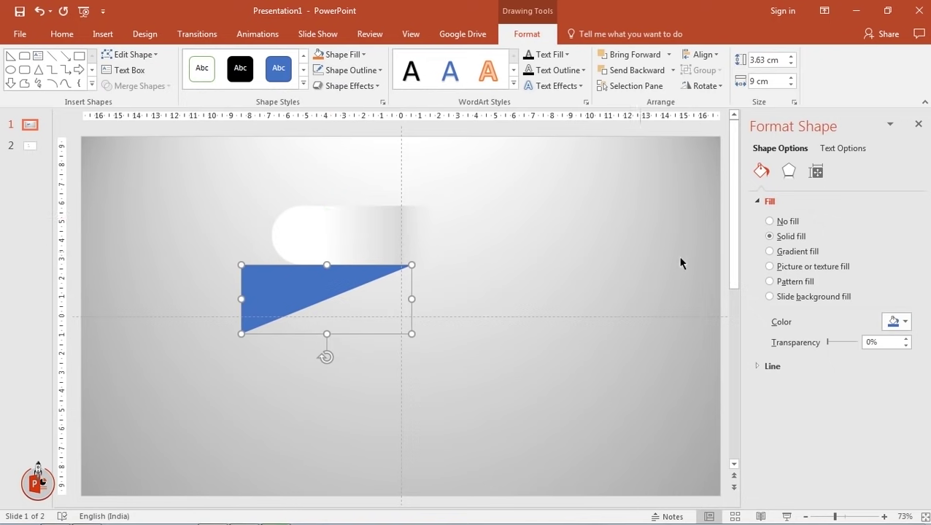
pyautogui.click(784, 255)
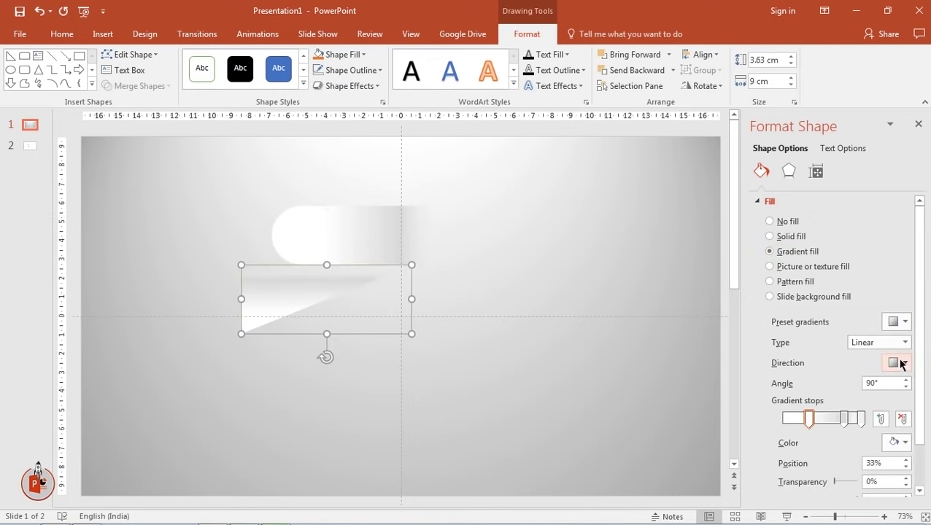
pyautogui.click(861, 418)
pyautogui.click(902, 419)
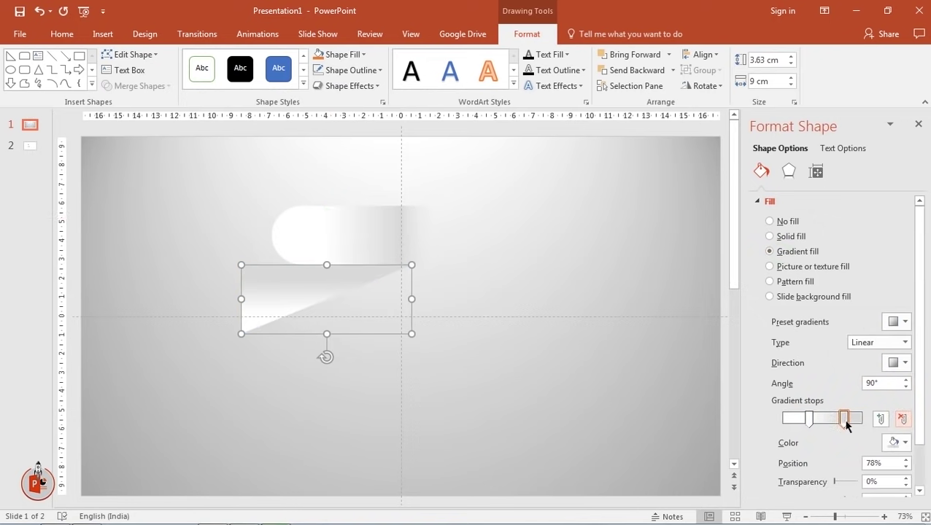
pyautogui.click(904, 442)
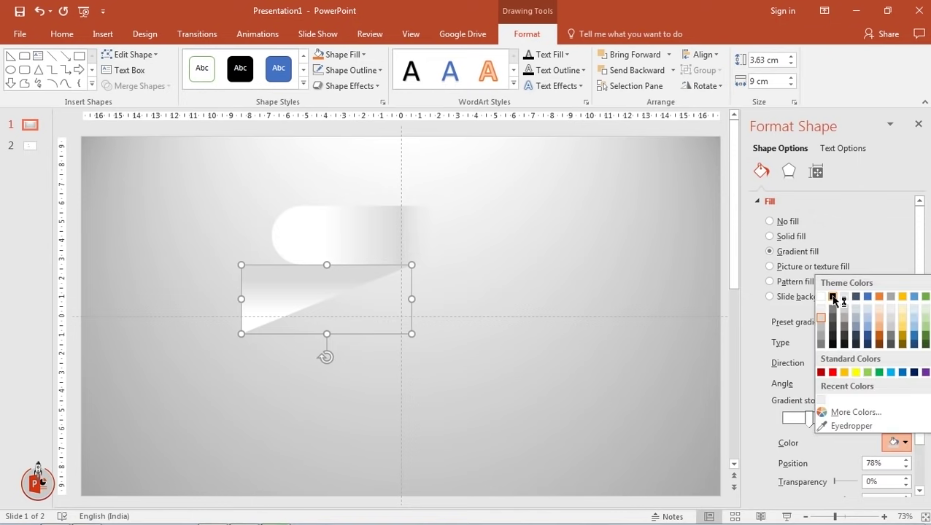
pyautogui.click(832, 296)
# Step: Set the triangle's gradient angle to 0° with white at 0% and black at 100%
pyautogui.click(906, 379)
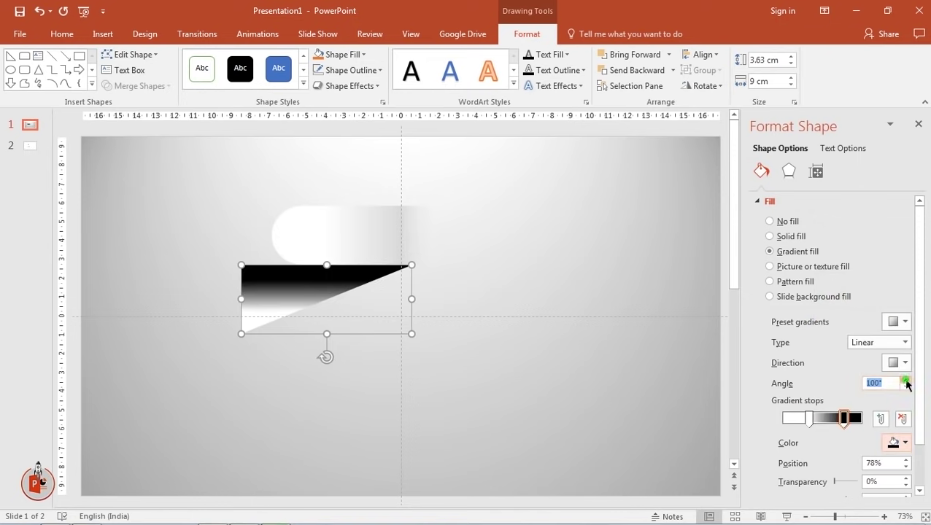
pyautogui.click(906, 384)
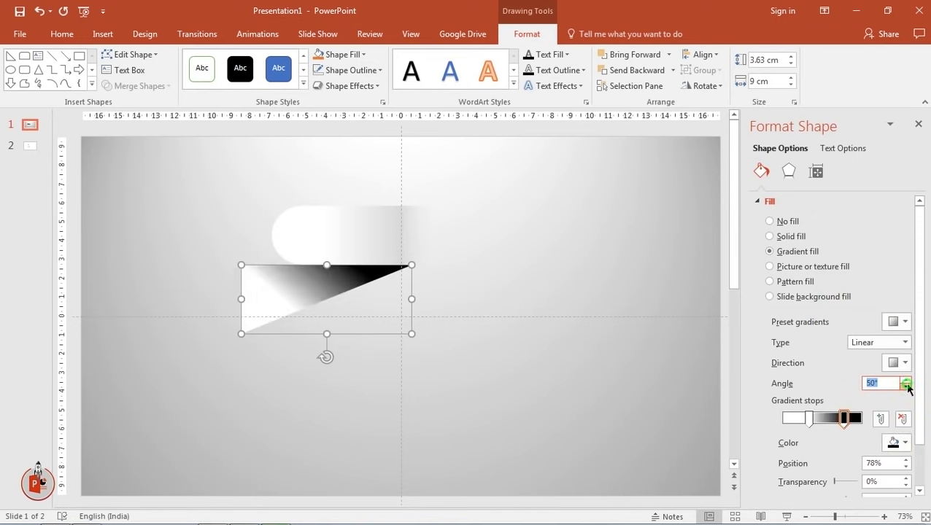
pyautogui.click(906, 387)
pyautogui.click(906, 387)
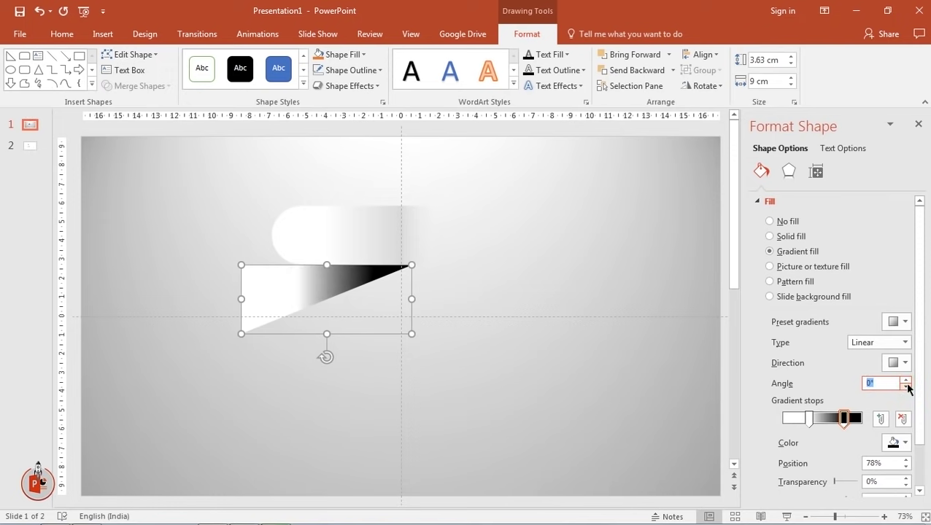
pyautogui.moveTo(807, 421); pyautogui.dragTo(784, 420)
pyautogui.moveTo(850, 422)
pyautogui.mouseDown()
pyautogui.moveTo(872, 421)
pyautogui.moveTo(860, 422)
pyautogui.mouseUp()
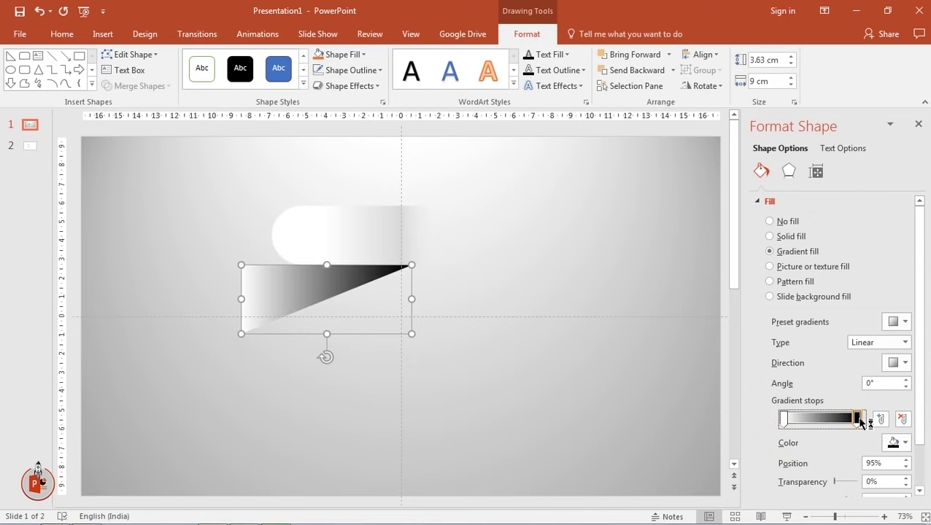
pyautogui.click(788, 173)
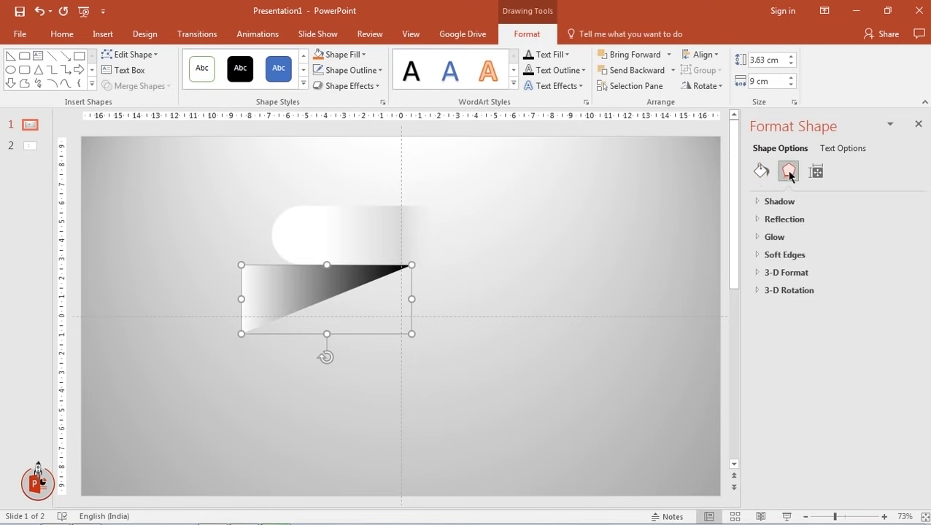
# Step: Give the triangle 10 pt soft edges and send it behind the white bar, aligned underneath
pyautogui.click(781, 255)
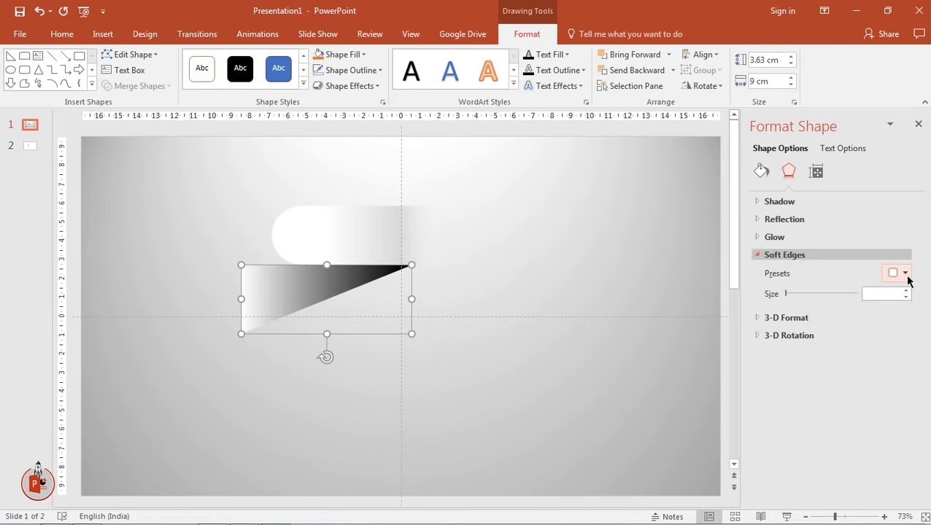
pyautogui.click(904, 273)
pyautogui.click(857, 387)
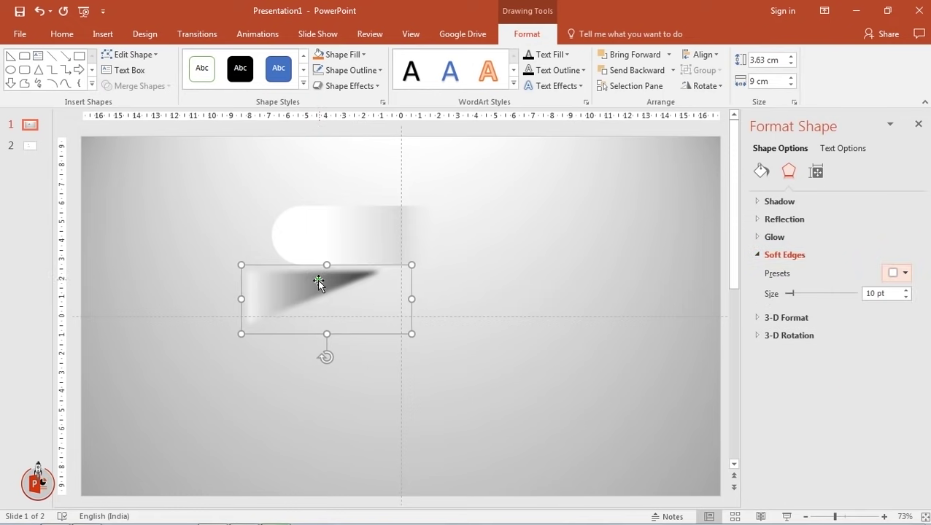
pyautogui.moveTo(319, 282); pyautogui.dragTo(341, 273)
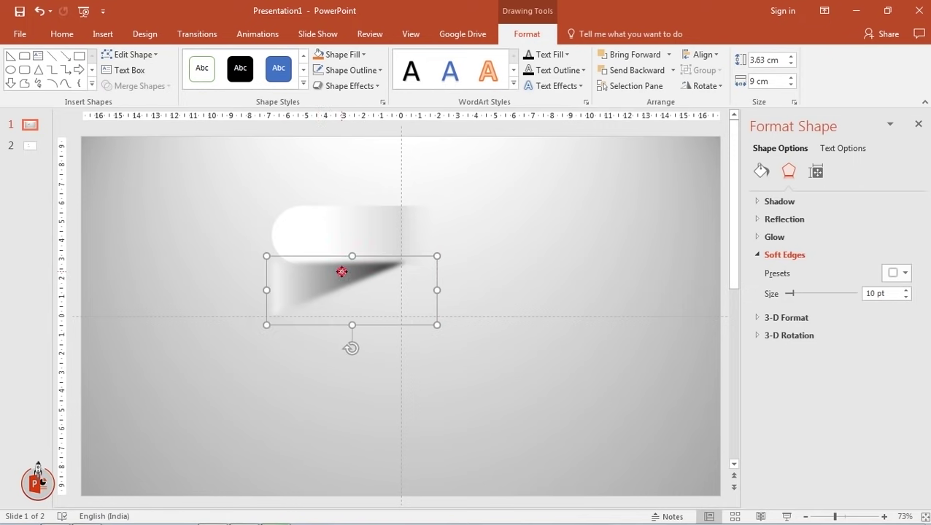
pyautogui.rightClick(341, 272)
pyautogui.click(389, 158)
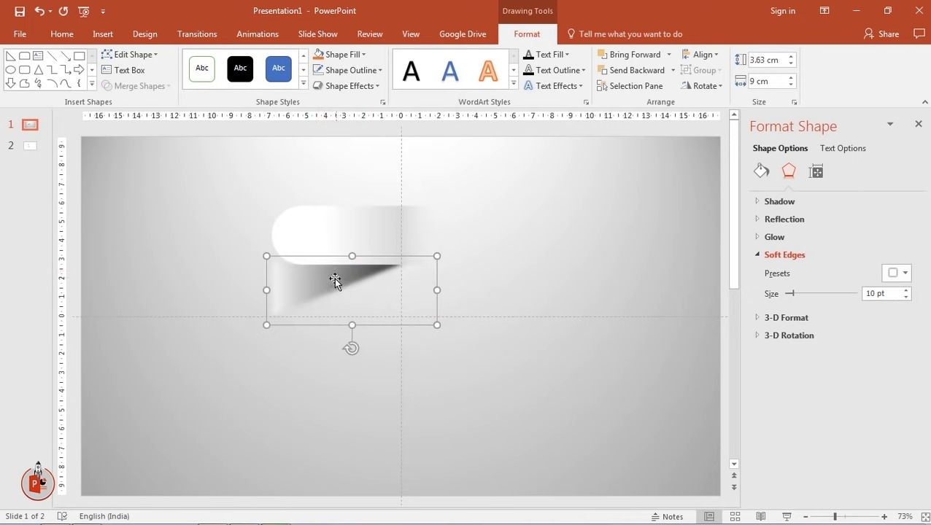
pyautogui.moveTo(330, 282); pyautogui.dragTo(329, 284)
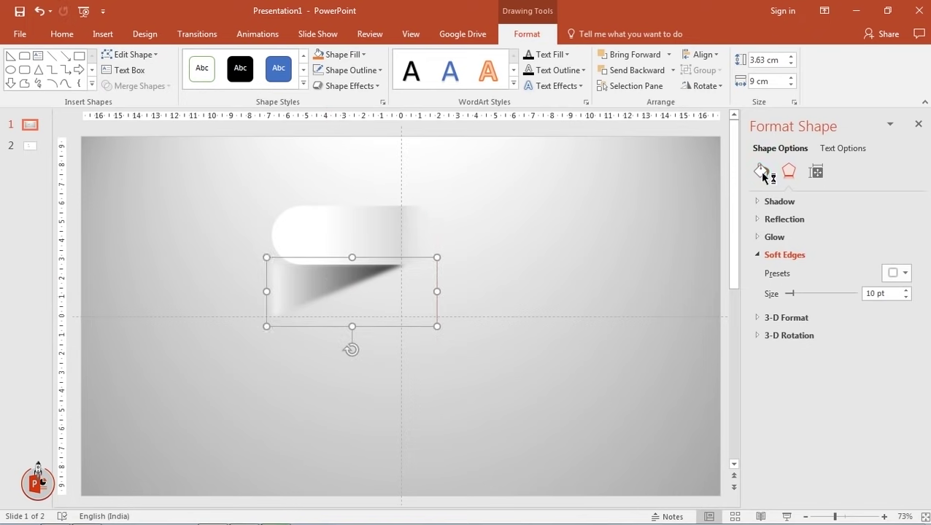
# Step: Make the triangle's left gradient stop 100% transparent so it reads as a soft shadow
pyautogui.click(785, 419)
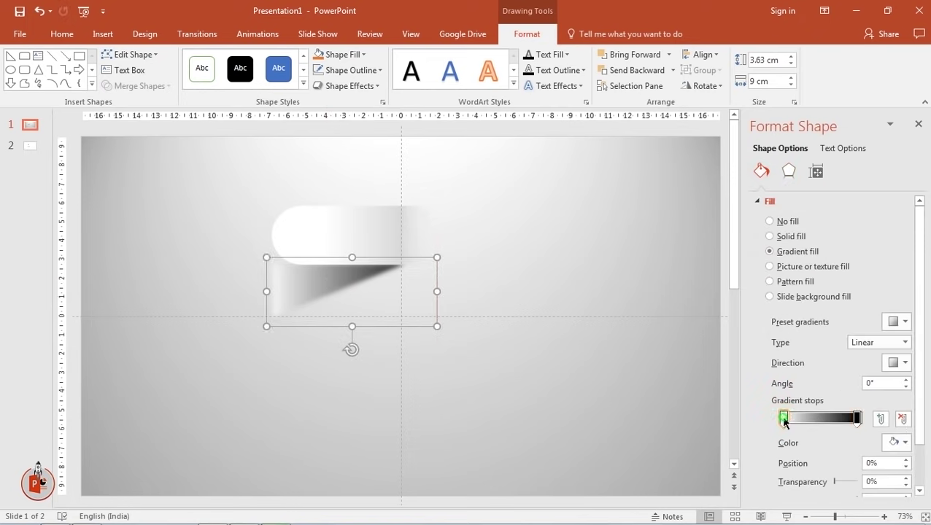
pyautogui.moveTo(835, 482); pyautogui.dragTo(866, 483)
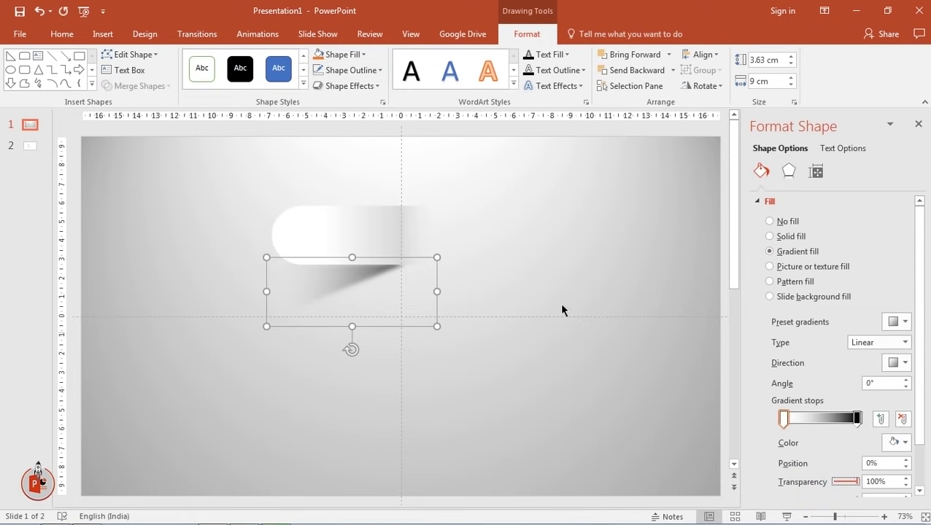
pyautogui.click(543, 288)
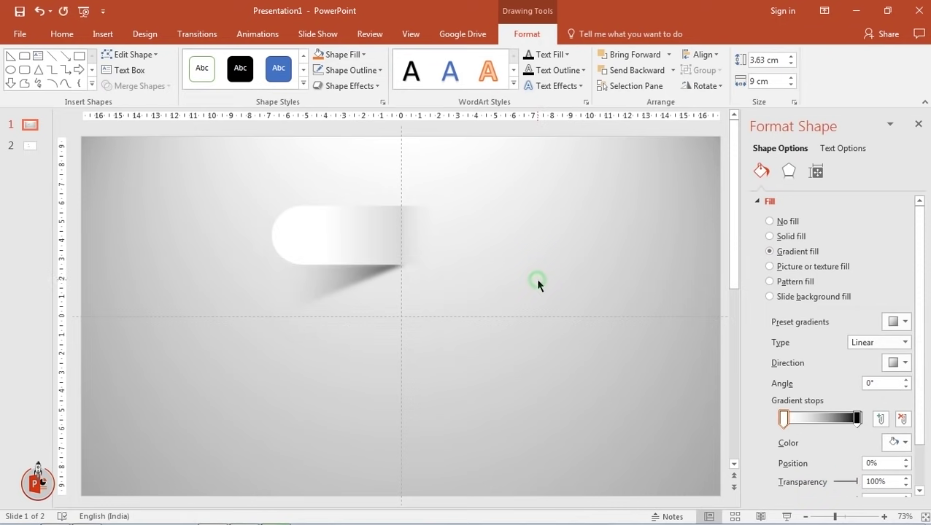
pyautogui.click(377, 227)
pyautogui.click(342, 283)
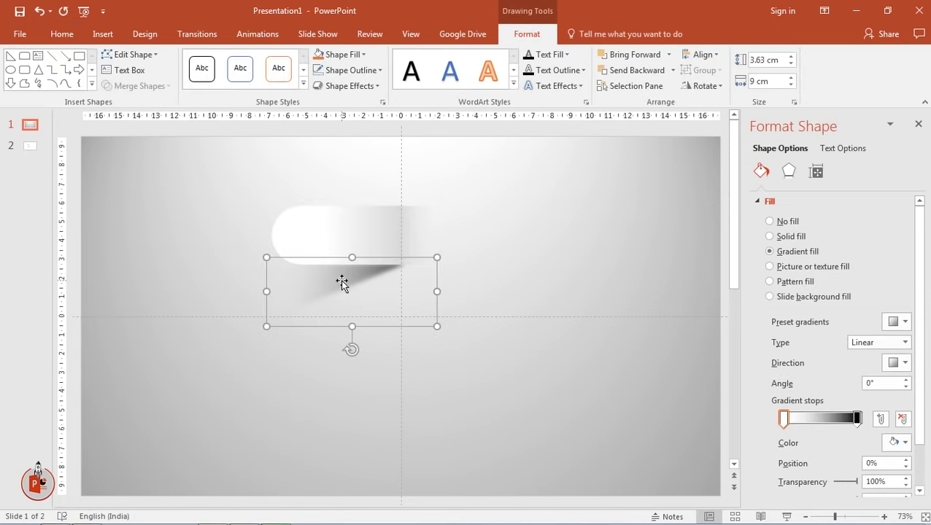
# Step: Nudge the shadow into place, group it with the bar, and drag a copy lower right
pyautogui.hotkey('ctrl', 'Up')
pyautogui.hotkey('ctrl', 'Right')
pyautogui.click(522, 270)
pyautogui.click(368, 241)
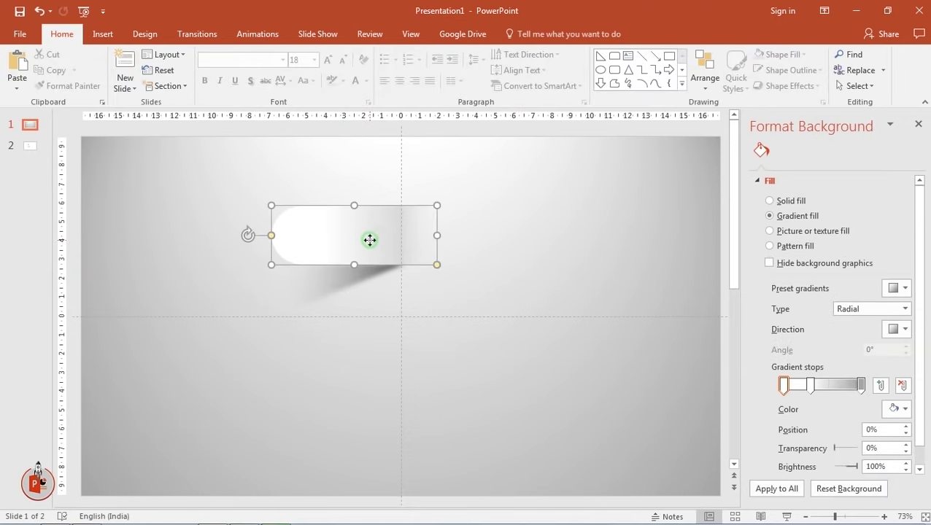
pyautogui.keyDown('shift'); pyautogui.click(330, 288); pyautogui.keyUp('shift')
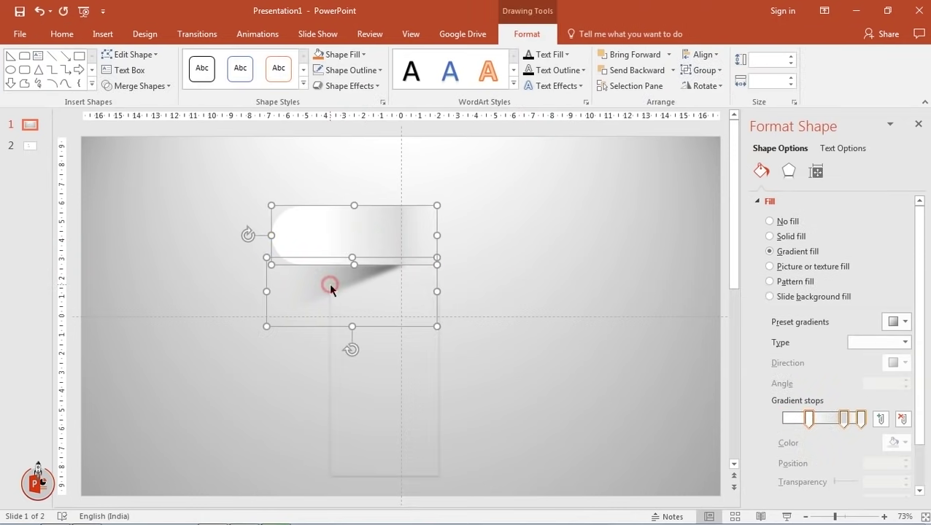
pyautogui.rightClick(330, 287)
pyautogui.click(459, 365)
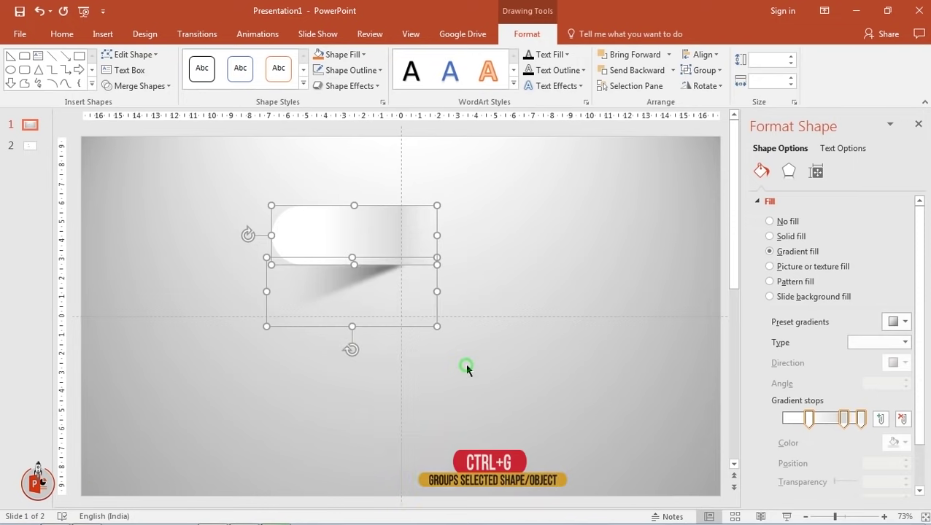
pyautogui.moveTo(394, 257); pyautogui.dragTo(508, 367)
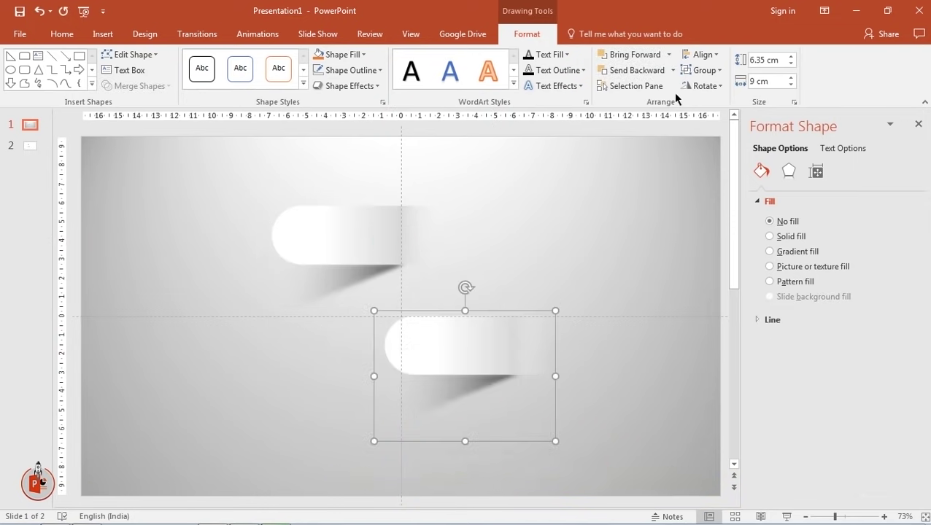
pyautogui.click(693, 87)
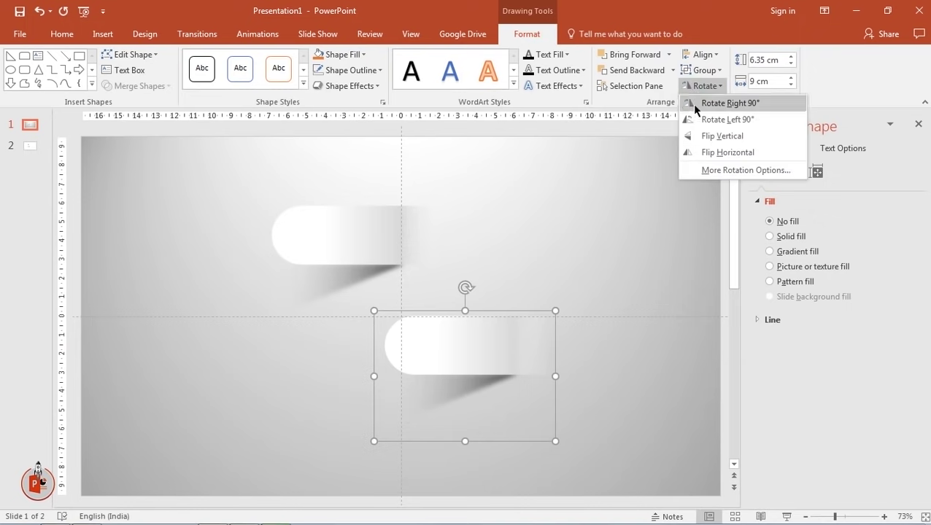
# Step: Mirror the copied group horizontally and move it up beside the first bar's faded end
pyautogui.click(698, 138)
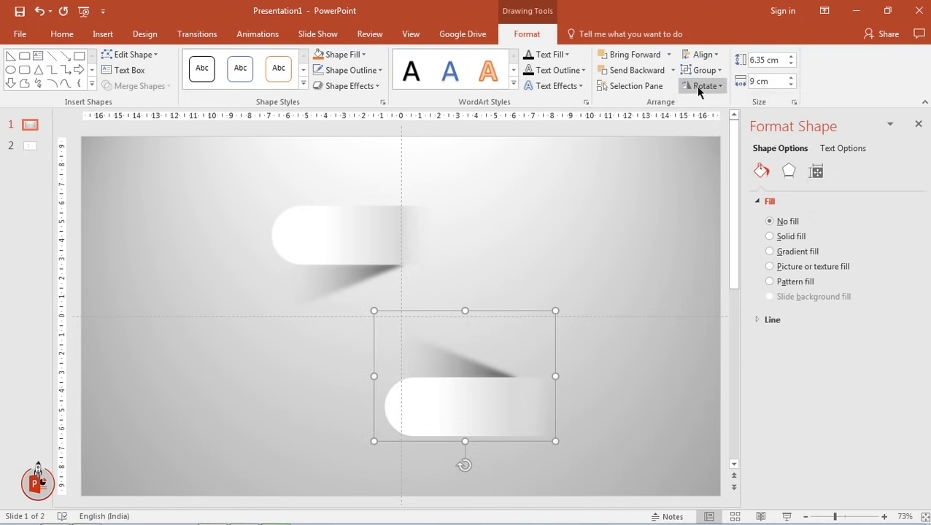
pyautogui.click(698, 87)
pyautogui.click(708, 152)
pyautogui.click(699, 86)
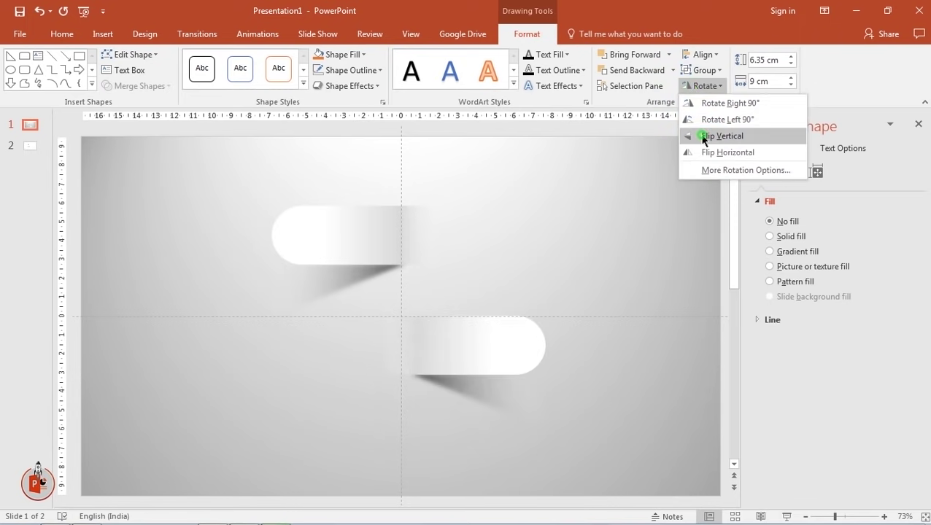
pyautogui.click(703, 136)
pyautogui.moveTo(461, 340); pyautogui.dragTo(448, 292)
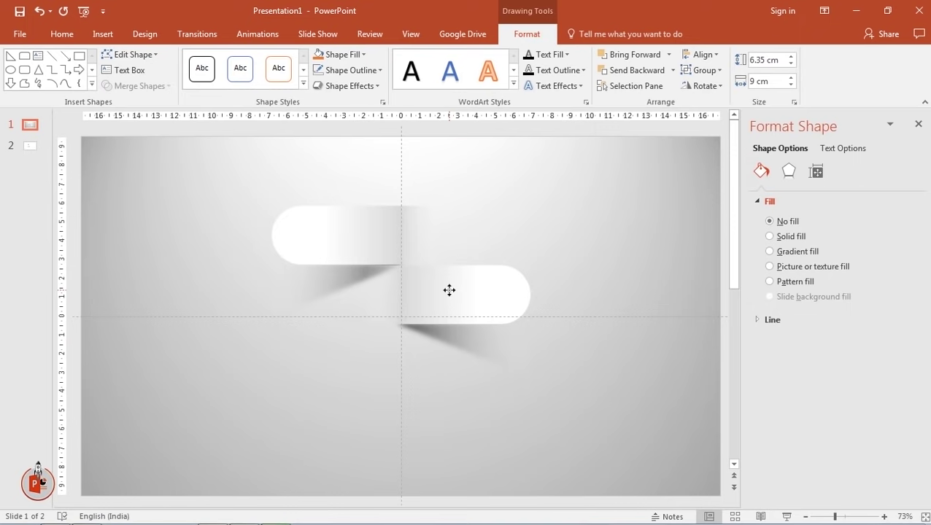
pyautogui.moveTo(449, 290); pyautogui.dragTo(449, 290)
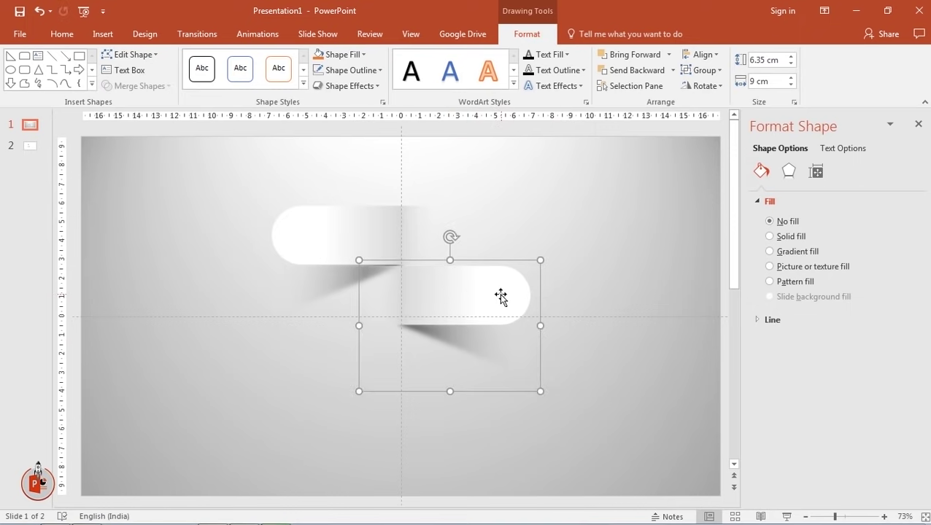
# Step: Ungroup the copied bar-and-shadow pair and the upper bar-and-shadow pair
pyautogui.rightClick(485, 292)
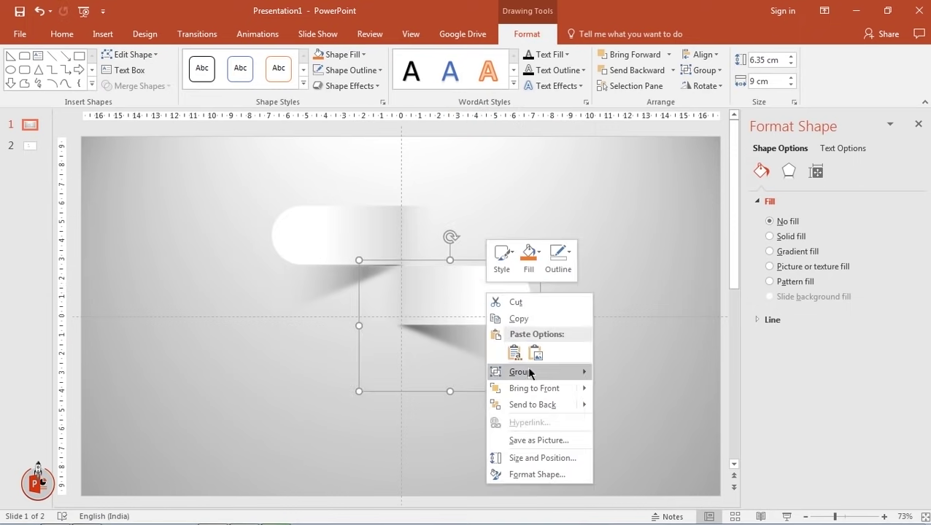
pyautogui.click(628, 405)
pyautogui.click(619, 277)
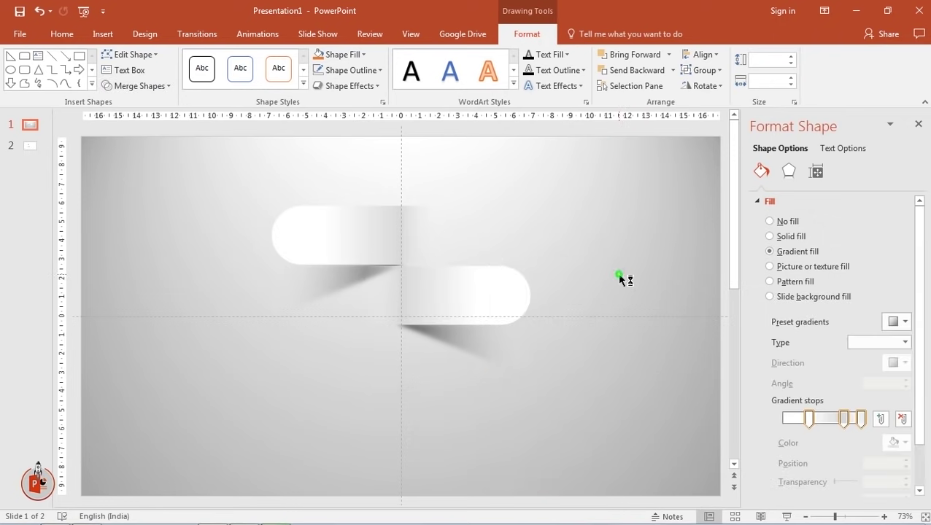
pyautogui.click(362, 240)
pyautogui.rightClick(363, 246)
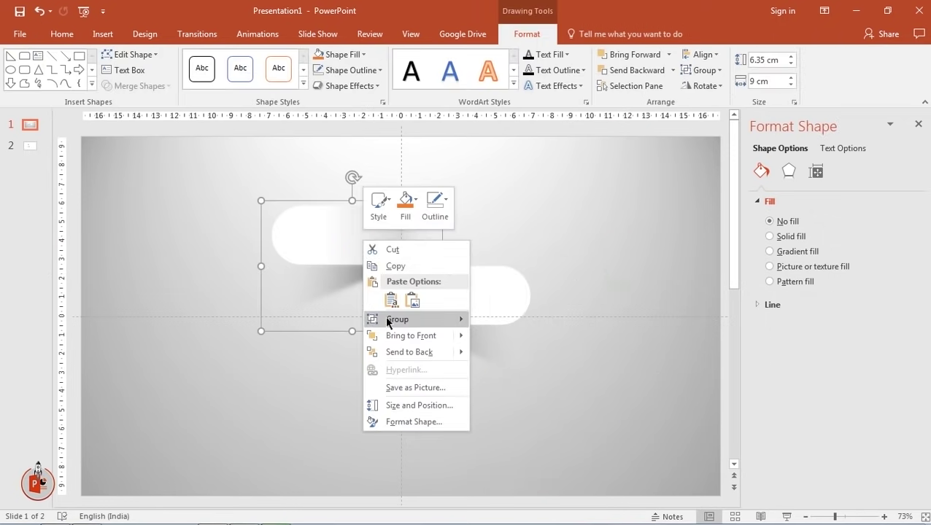
pyautogui.click(493, 357)
pyautogui.click(581, 274)
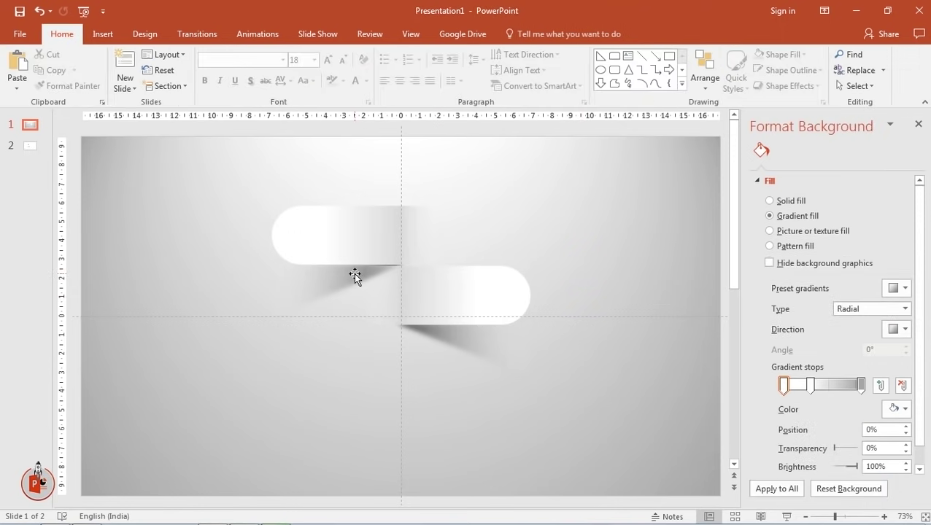
# Step: Send the right-hand bar and then its shadow to the back
pyautogui.click(461, 283)
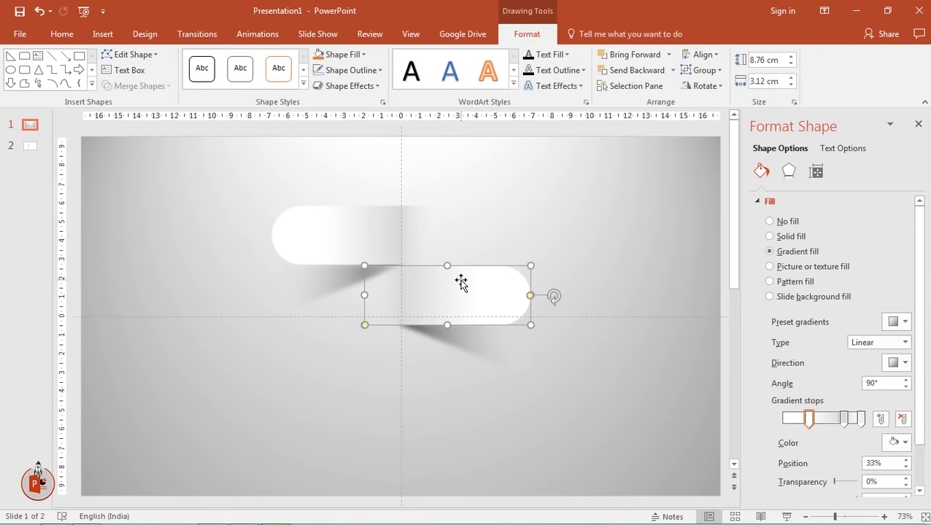
pyautogui.rightClick(461, 280)
pyautogui.click(494, 221)
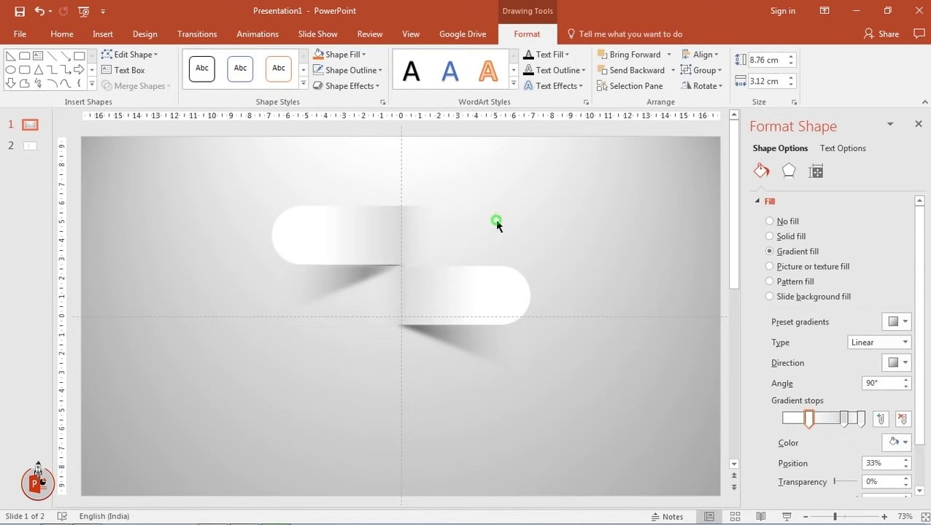
pyautogui.click(459, 297)
pyautogui.rightClick(459, 293)
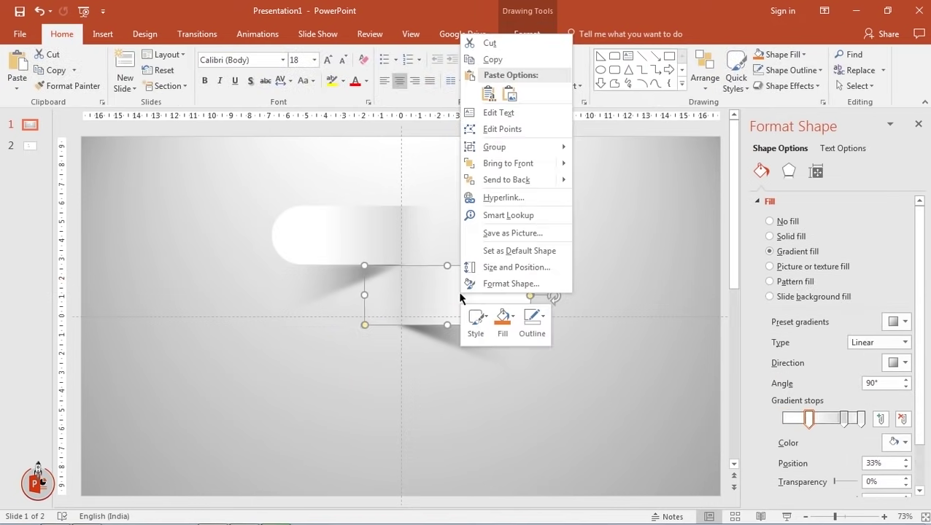
pyautogui.click(504, 180)
pyautogui.click(534, 313)
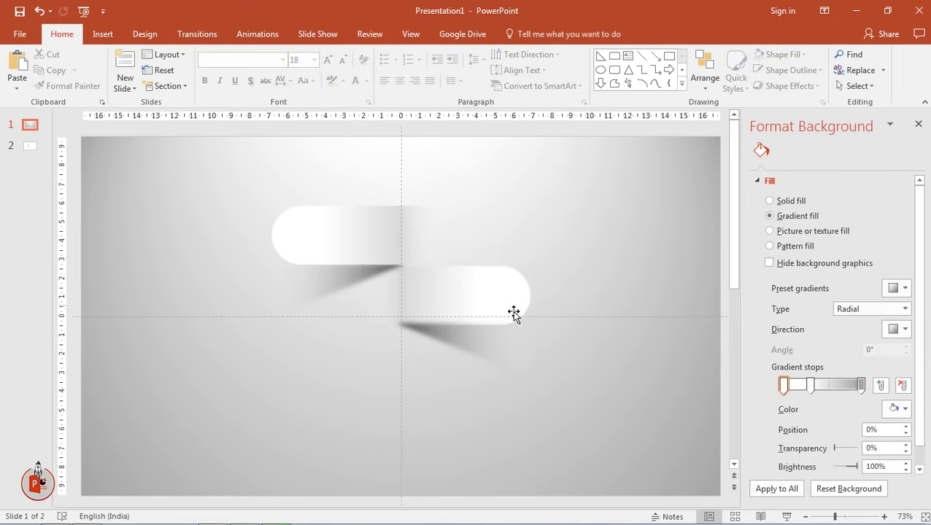
pyautogui.click(463, 293)
pyautogui.click(461, 345)
pyautogui.rightClick(461, 345)
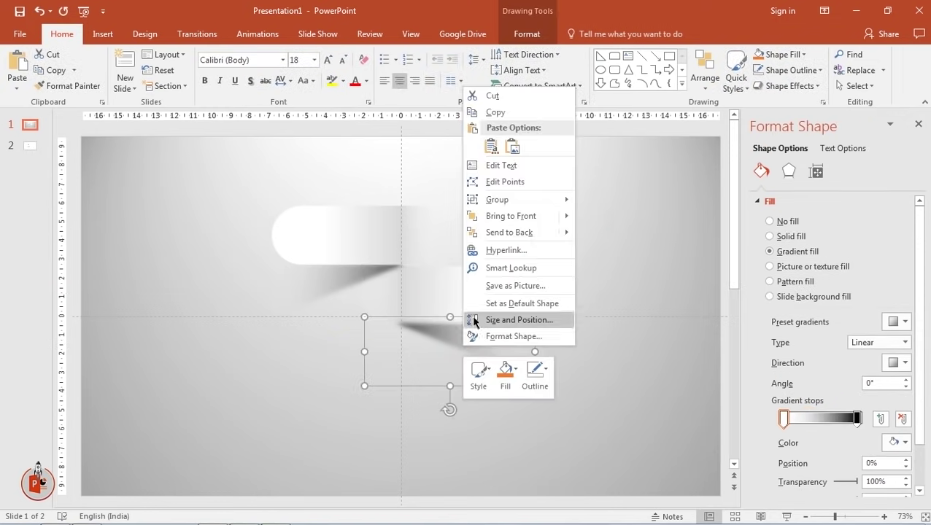
pyautogui.click(507, 232)
pyautogui.click(578, 235)
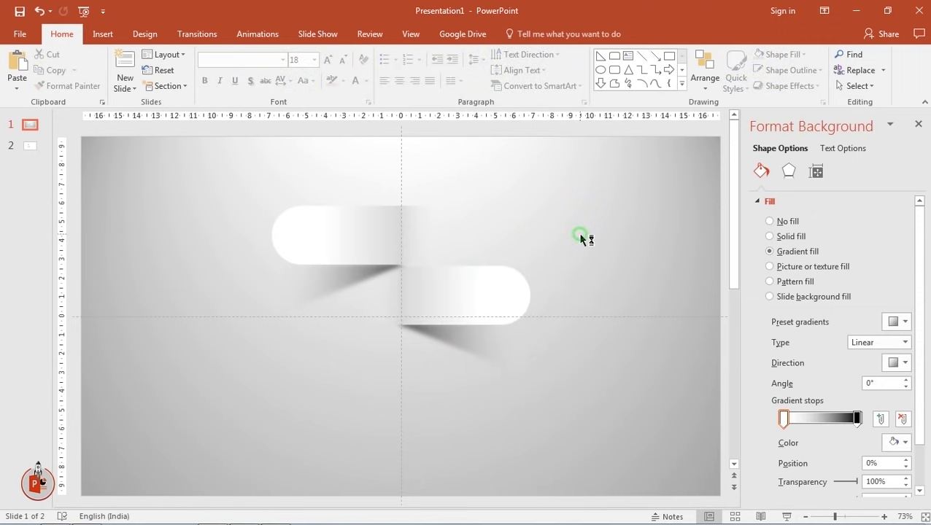
# Step: Select all four shapes: both white bars and both shadows
pyautogui.click(359, 225)
pyautogui.keyDown('ctrl'); pyautogui.click(332, 281); pyautogui.keyUp('ctrl')
pyautogui.keyDown('ctrl'); pyautogui.click(482, 294); pyautogui.keyUp('ctrl')
pyautogui.keyDown('ctrl'); pyautogui.click(474, 333); pyautogui.keyUp('ctrl')
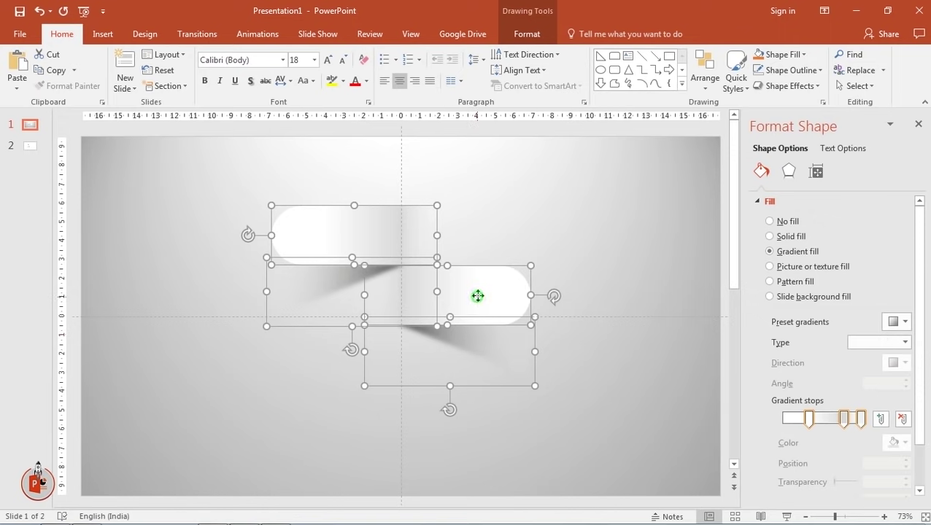
# Step: Nudge the four shapes up, then Ctrl-drag a copy of the top bar and shadow below it
pyautogui.moveTo(470, 312); pyautogui.dragTo(478, 290)
pyautogui.click(593, 208)
pyautogui.click(345, 264)
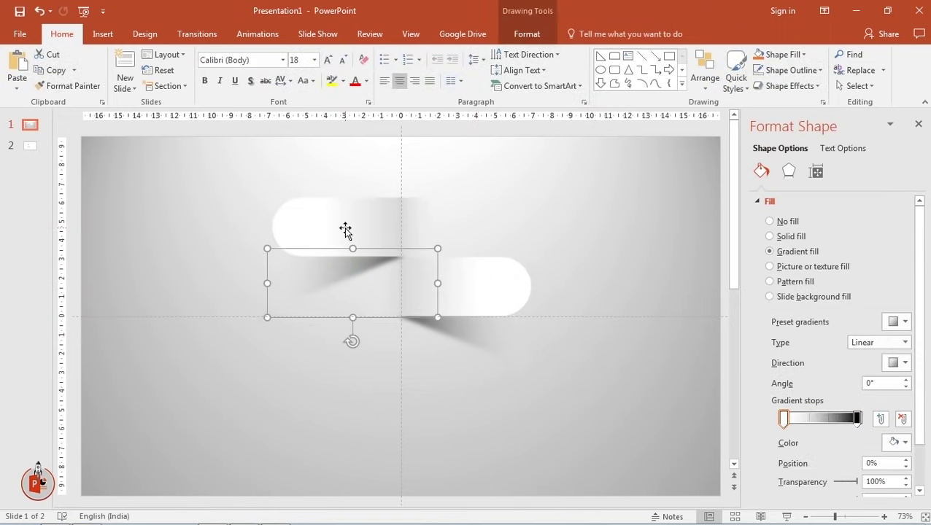
pyautogui.click(345, 228)
pyautogui.keyDown('ctrl'); pyautogui.click(326, 281); pyautogui.keyUp('ctrl')
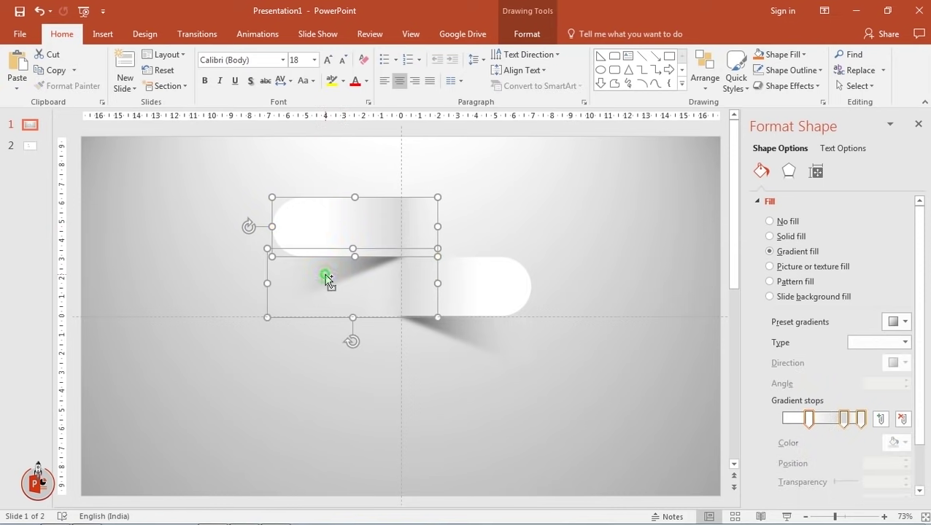
pyautogui.moveTo(336, 238)
pyautogui.mouseDown()
pyautogui.moveTo(338, 360)
pyautogui.moveTo(336, 351)
pyautogui.mouseUp()
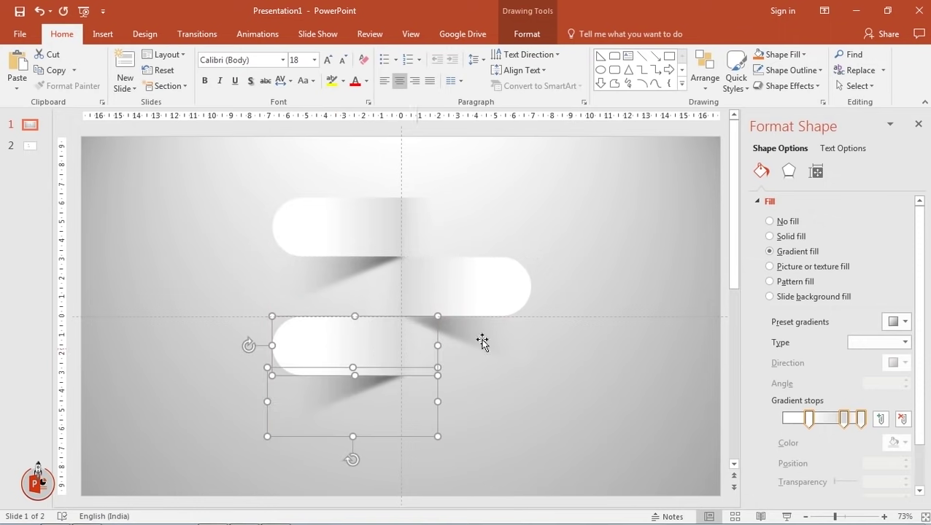
pyautogui.click(586, 284)
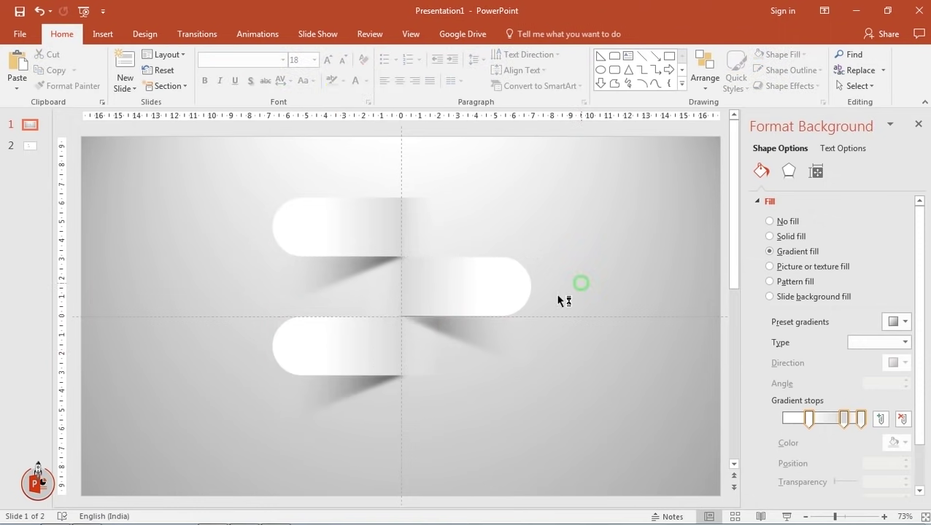
# Step: Send the new lower-left bar and its shadow to the back
pyautogui.click(356, 345)
pyautogui.rightClick(357, 345)
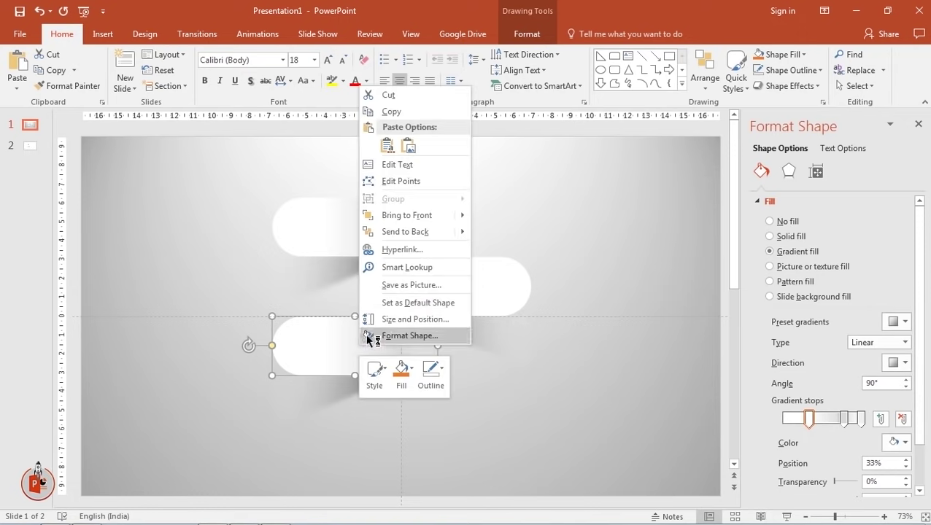
pyautogui.click(405, 232)
pyautogui.click(339, 394)
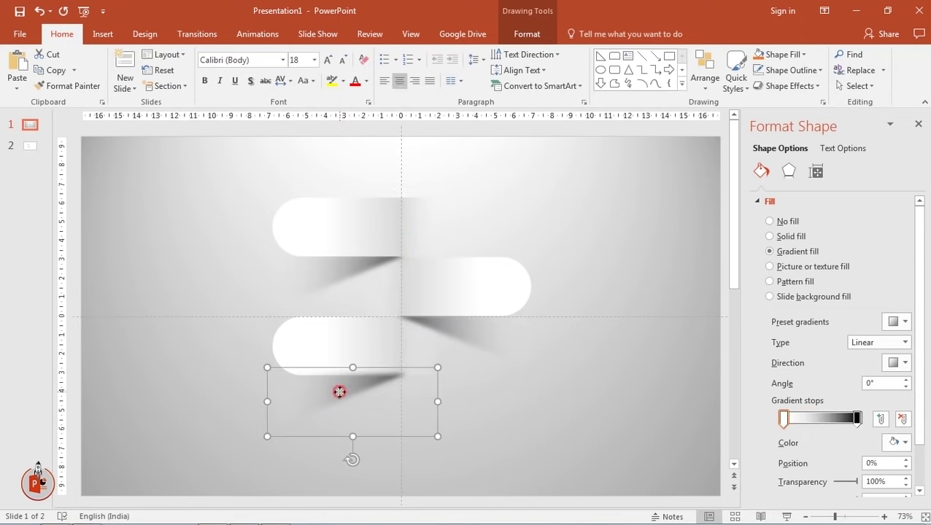
pyautogui.rightClick(339, 393)
pyautogui.click(394, 279)
pyautogui.click(621, 276)
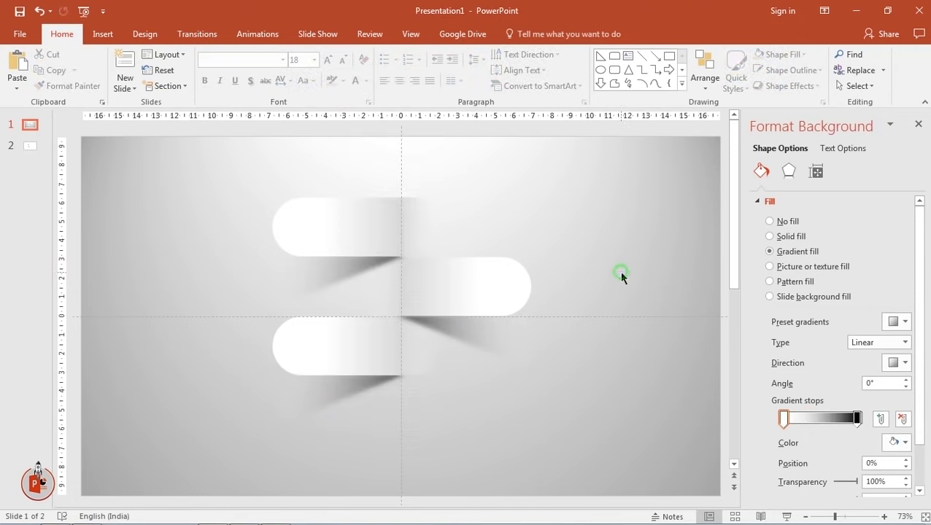
pyautogui.click(465, 298)
pyautogui.keyDown('shift'); pyautogui.click(462, 332); pyautogui.keyUp('shift')
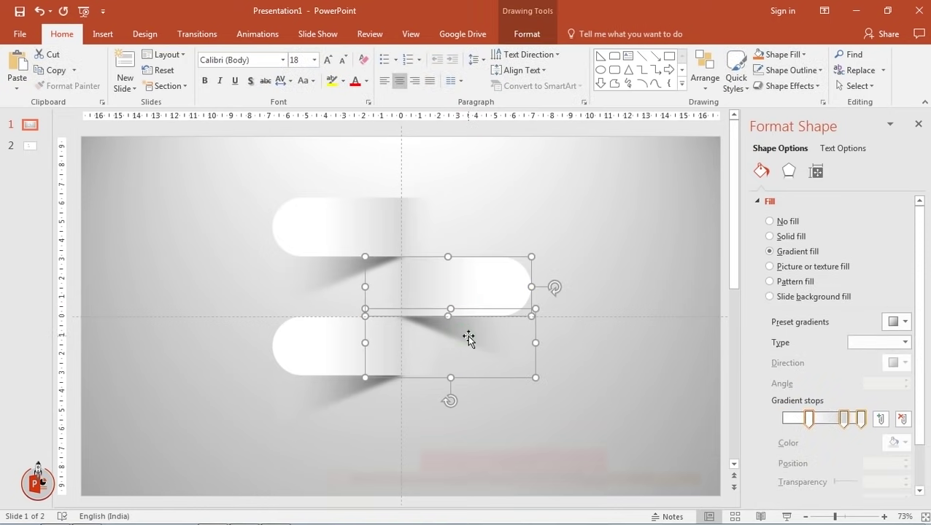
# Step: Duplicate the right bar and shadow to the lower right, then send both to the back
pyautogui.moveTo(468, 338); pyautogui.dragTo(470, 458)
pyautogui.click(603, 353)
pyautogui.click(467, 403)
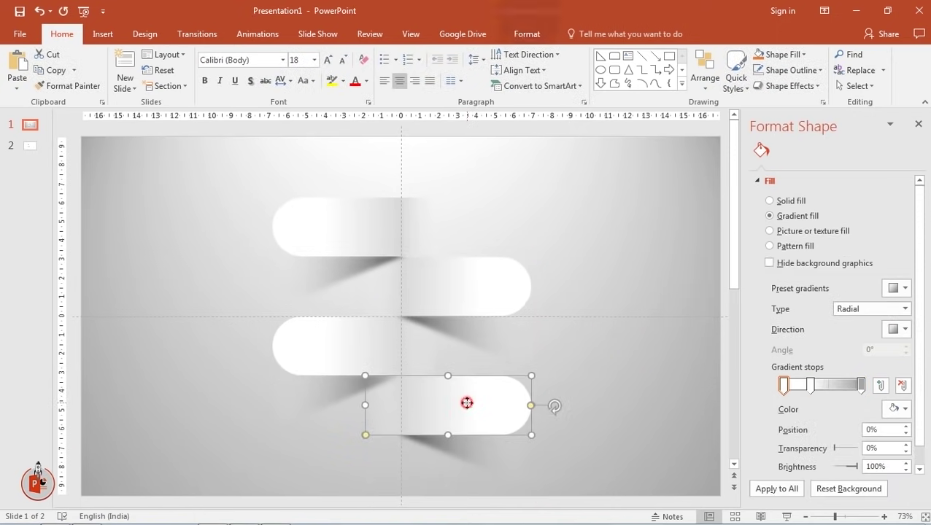
pyautogui.rightClick(467, 402)
pyautogui.click(514, 291)
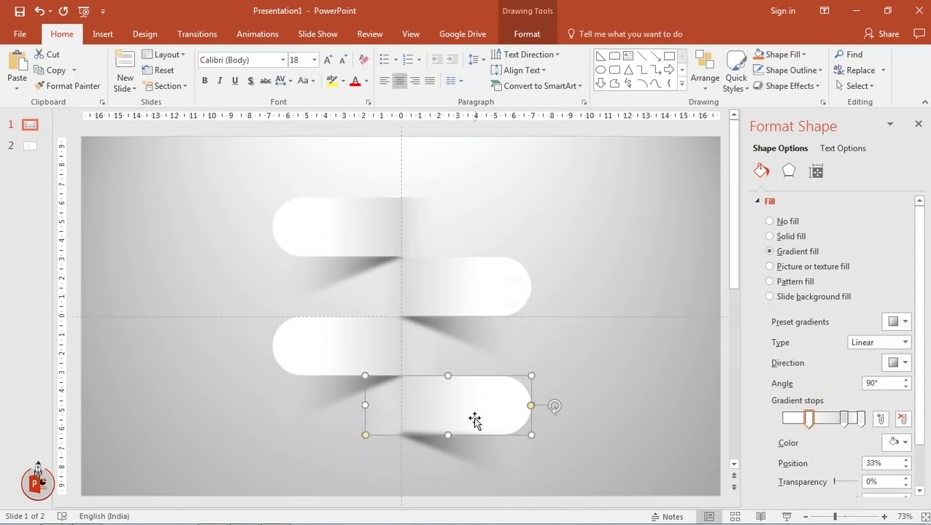
pyautogui.click(467, 447)
pyautogui.rightClick(468, 439)
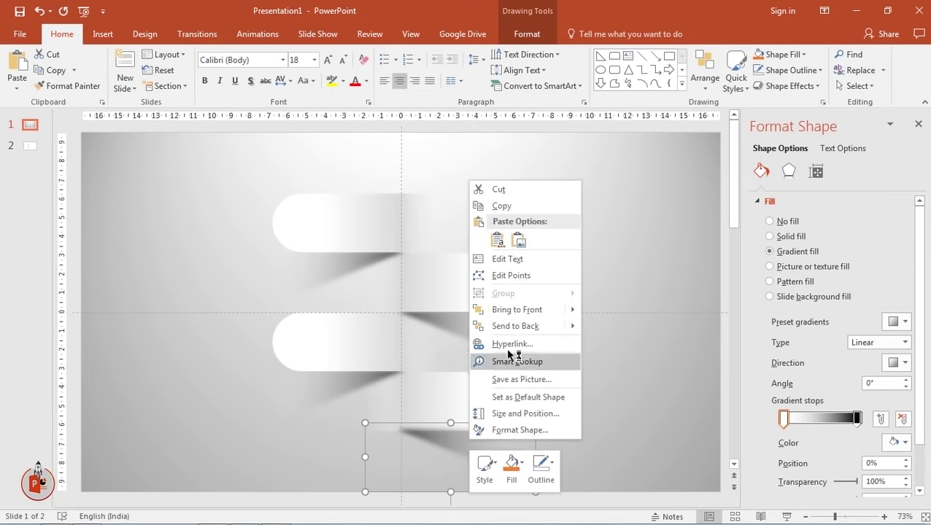
pyautogui.click(507, 326)
pyautogui.click(615, 233)
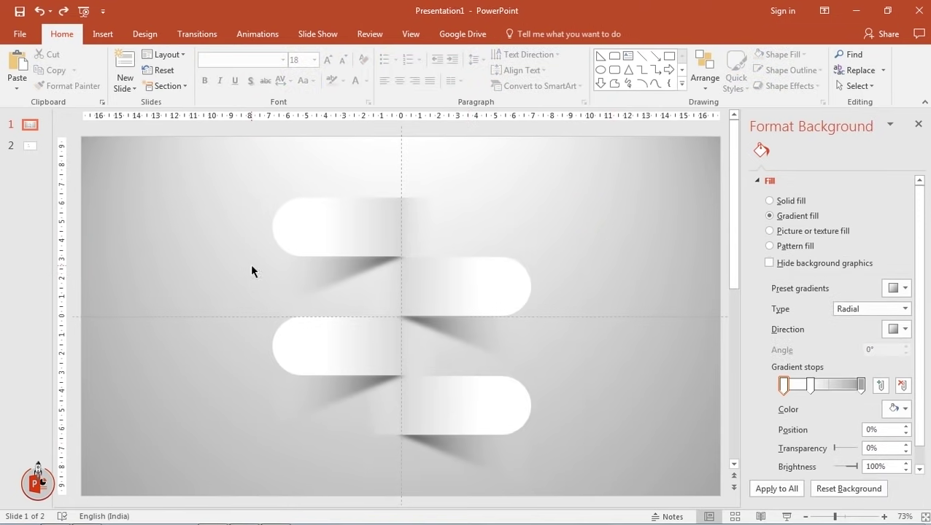
pyautogui.click(103, 34)
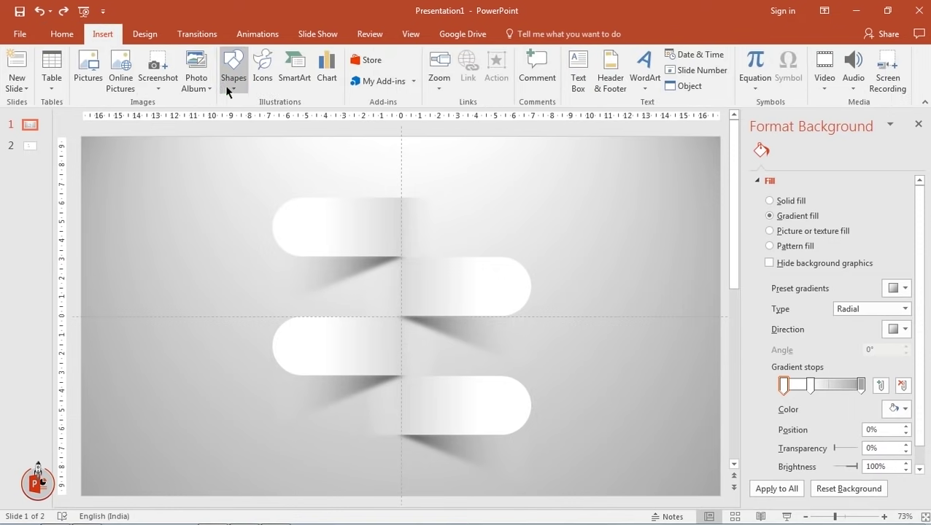
# Step: Draw an oval circle on the top bar's left end and fill it red
pyautogui.click(231, 79)
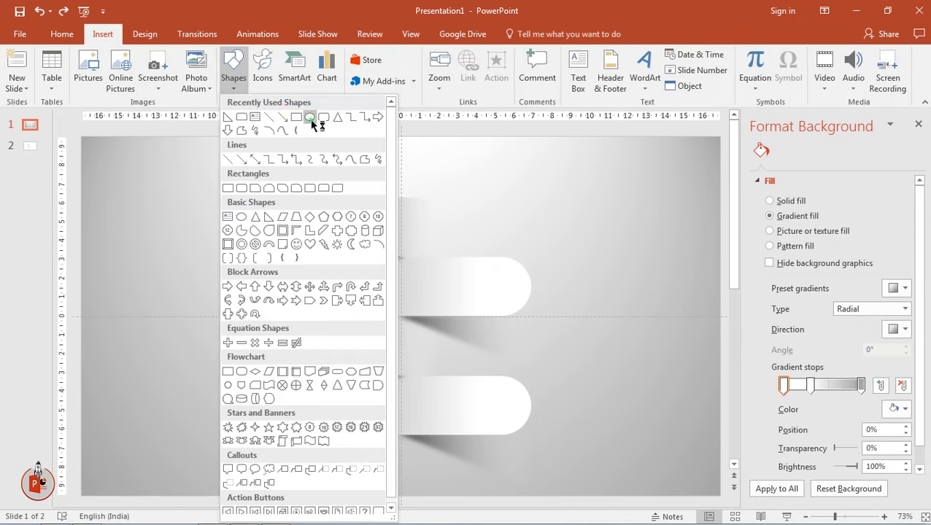
pyautogui.click(310, 118)
pyautogui.moveTo(282, 211)
pyautogui.mouseDown()
pyautogui.moveTo(333, 261)
pyautogui.moveTo(295, 229)
pyautogui.mouseUp()
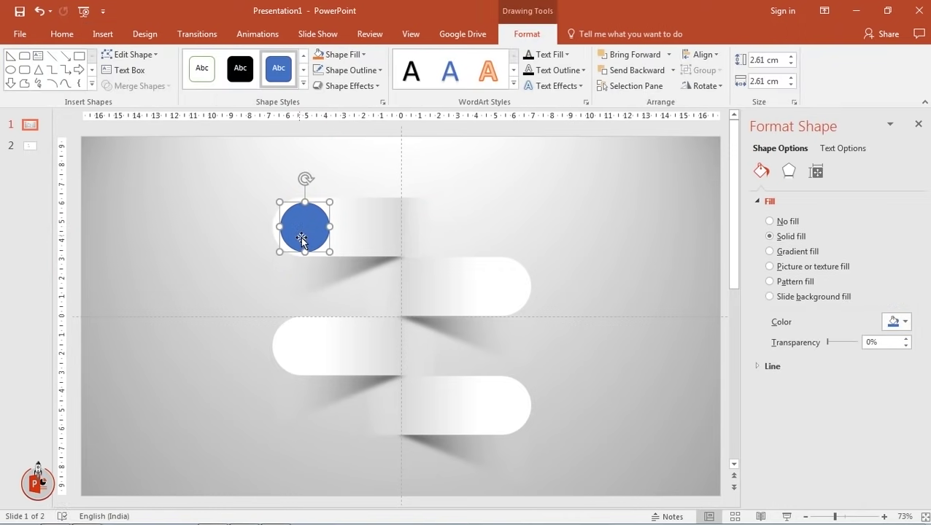
pyautogui.click(350, 57)
pyautogui.click(330, 158)
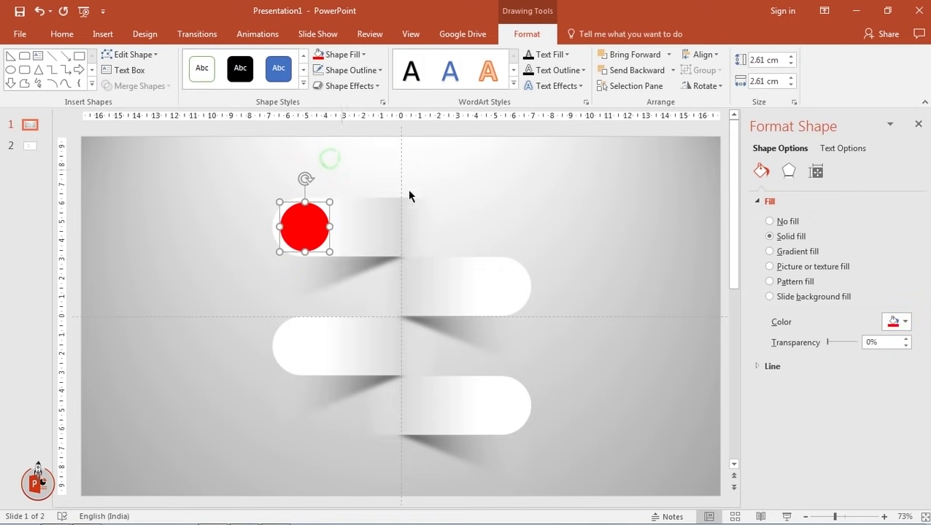
pyautogui.click(790, 173)
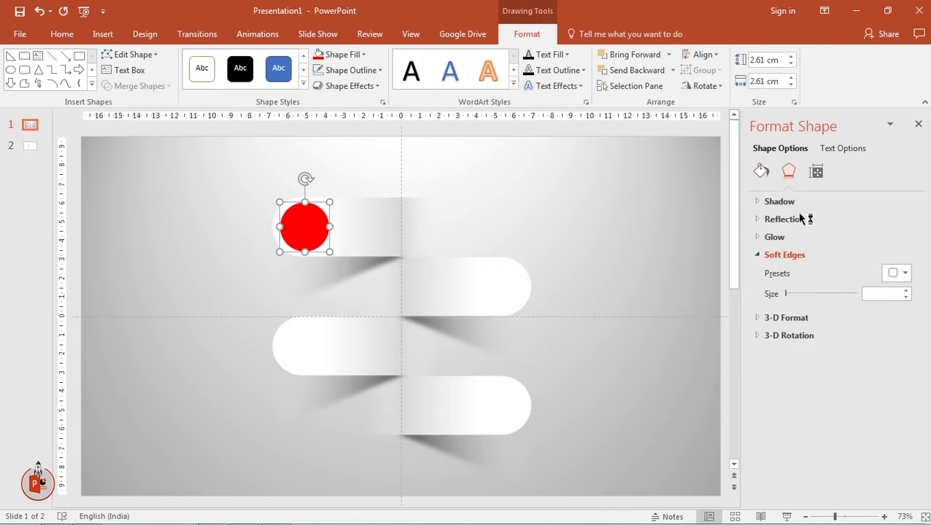
# Step: Give the red circle an inner shadow preset with the blur raised to 9 pt
pyautogui.click(794, 205)
pyautogui.click(905, 219)
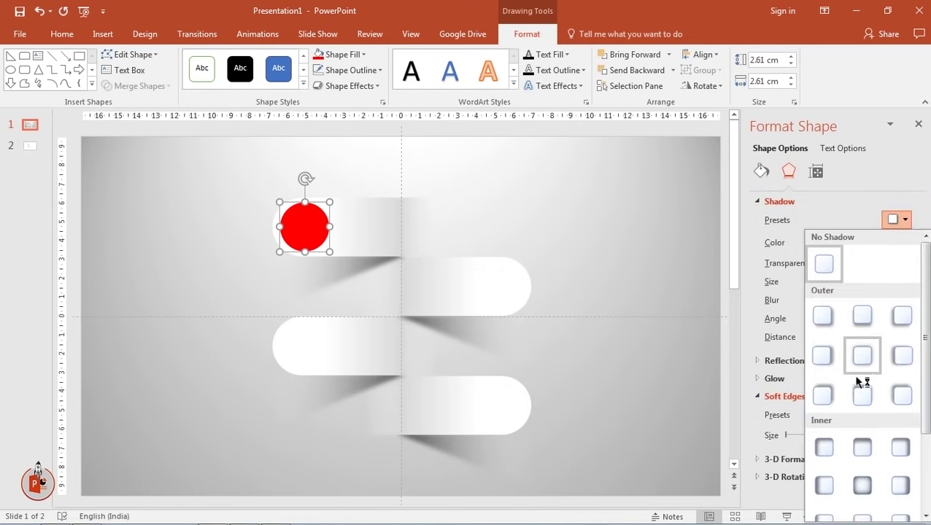
pyautogui.click(830, 447)
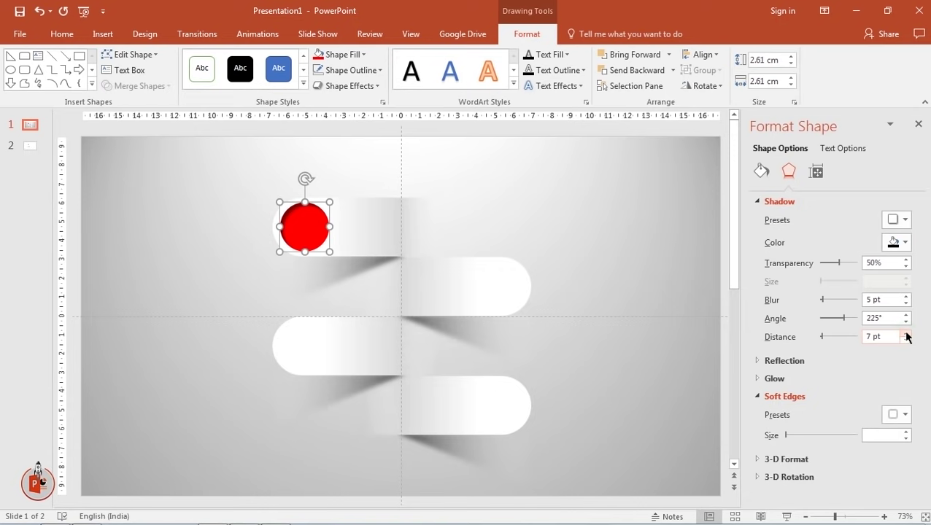
pyautogui.click(906, 300)
# Step: Ctrl-drag a copy of the red circle down to the lower-left bar
pyautogui.click(548, 222)
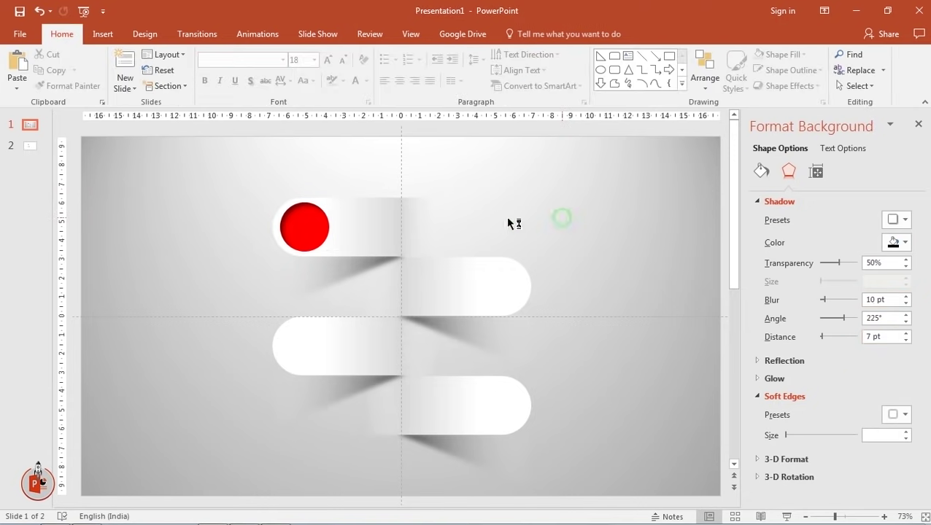
pyautogui.click(299, 227)
pyautogui.moveTo(305, 228); pyautogui.dragTo(308, 341)
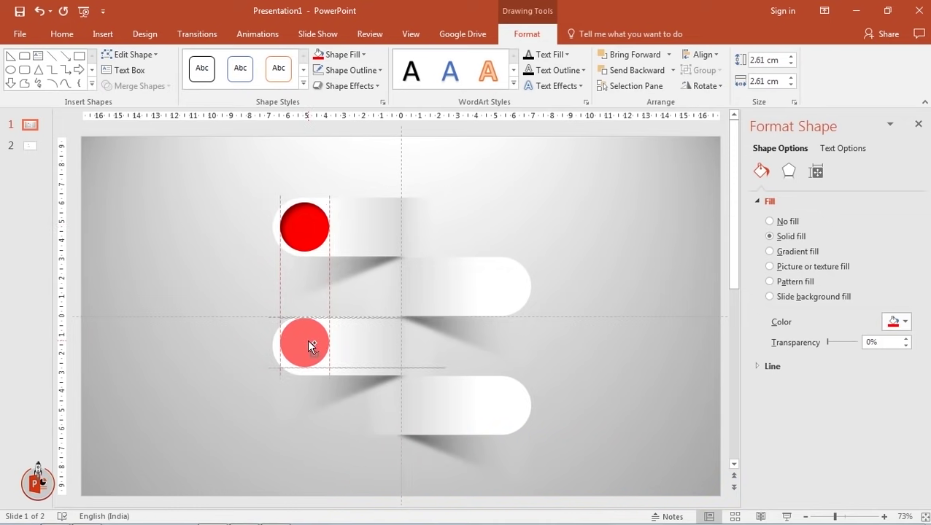
# Step: Position the copied circle inside the lower-left bar's rounded end
pyautogui.moveTo(307, 339); pyautogui.dragTo(302, 342)
pyautogui.click(196, 331)
pyautogui.click(304, 339)
pyautogui.keyDown('ctrl'); pyautogui.click(291, 343); pyautogui.keyUp('ctrl')
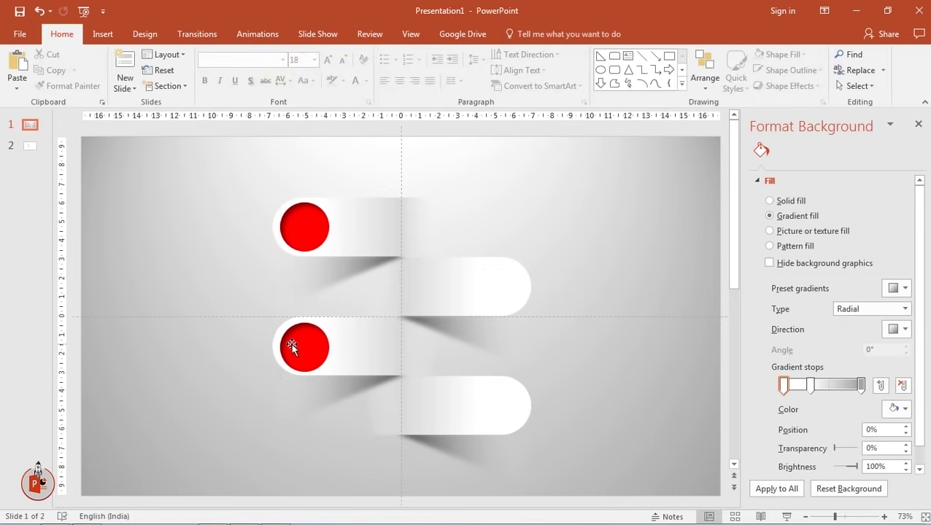
pyautogui.click(306, 365)
pyautogui.scroll(5, 266, 383)
pyautogui.moveTo(416, 306); pyautogui.dragTo(412, 300)
pyautogui.keyDown('ctrl'); pyautogui.click(390, 311); pyautogui.keyUp('ctrl')
pyautogui.click(390, 310)
# Step: Nudge the lower circle left so it lines up with the top red circle
pyautogui.scroll(-2, 394, 313)
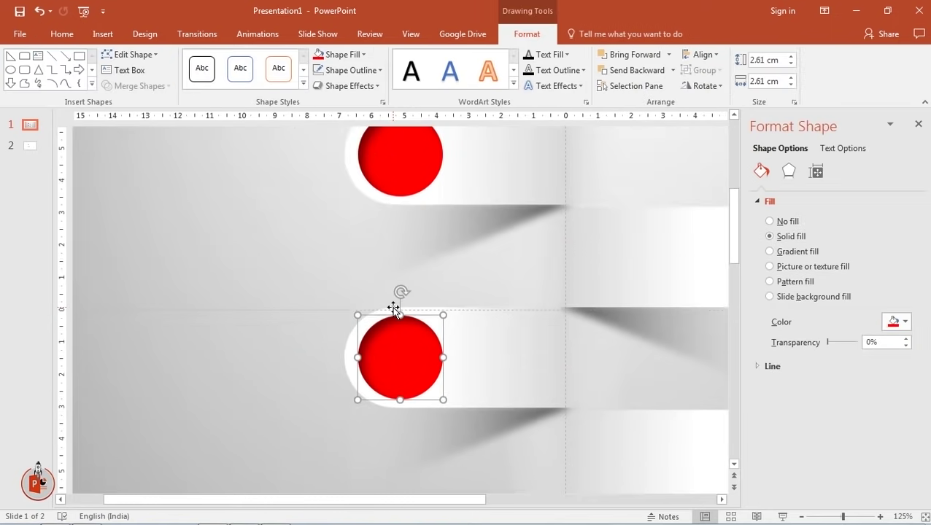
pyautogui.click(386, 183)
pyautogui.moveTo(395, 367); pyautogui.dragTo(391, 368)
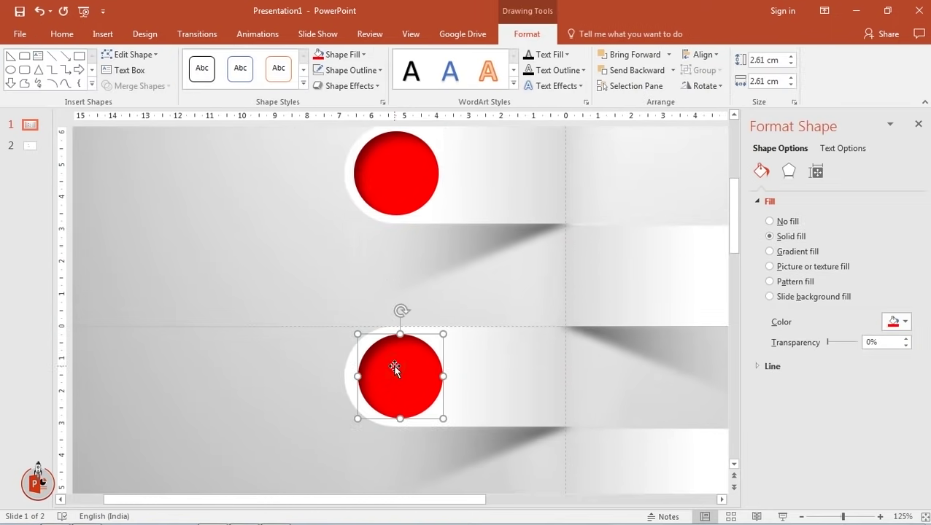
pyautogui.click(215, 383)
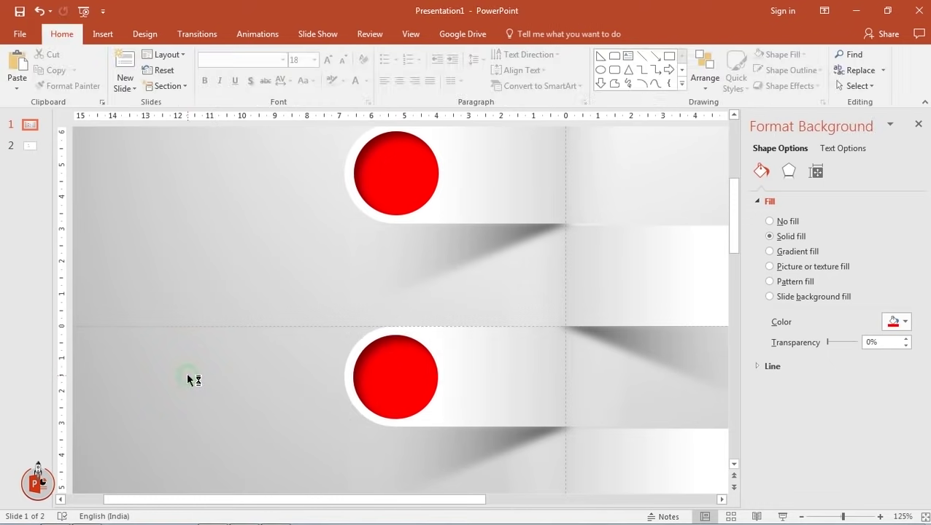
pyautogui.click(395, 172)
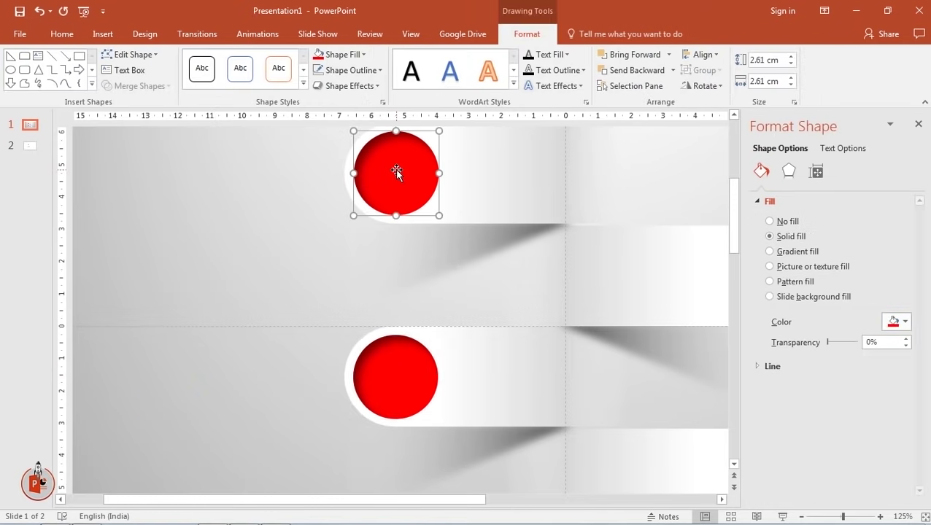
pyautogui.click(195, 413)
pyautogui.scroll(-5, 298, 361)
pyautogui.click(298, 361)
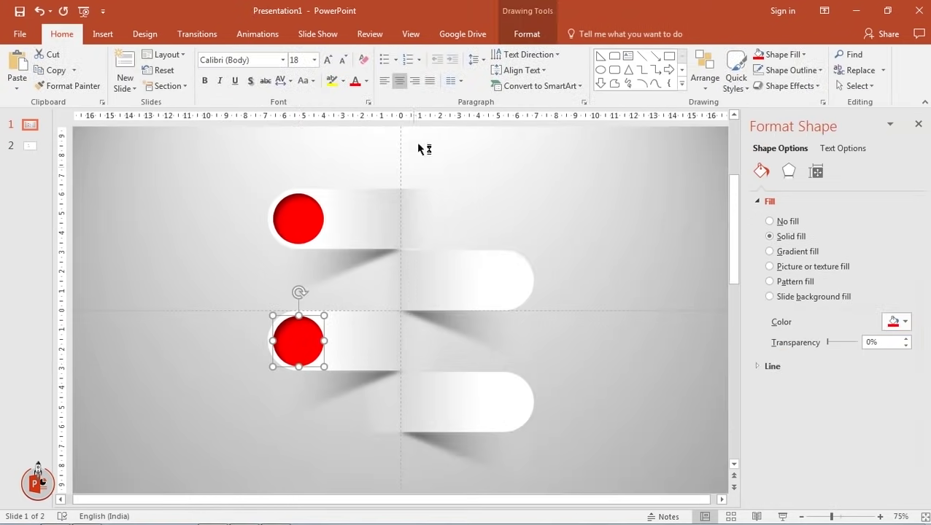
# Step: Fill the lower circle Gold
pyautogui.click(526, 35)
pyautogui.click(361, 55)
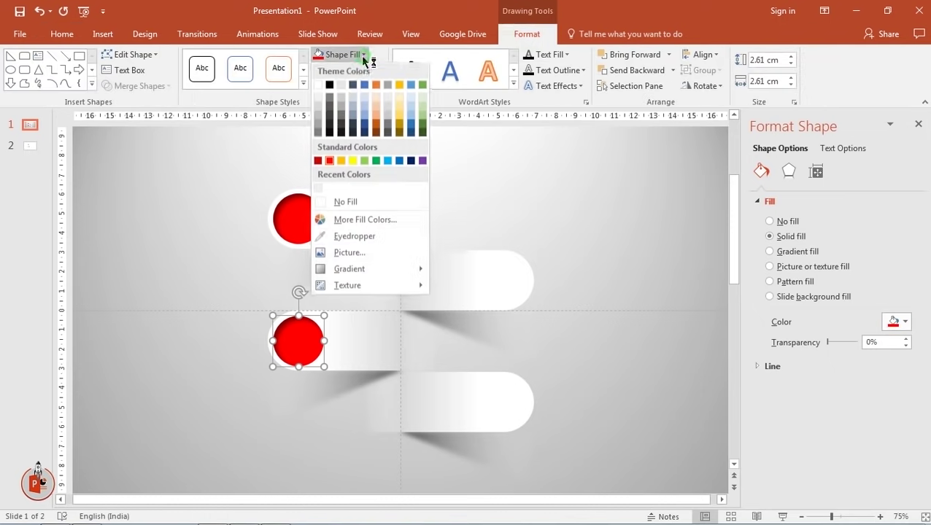
pyautogui.click(340, 160)
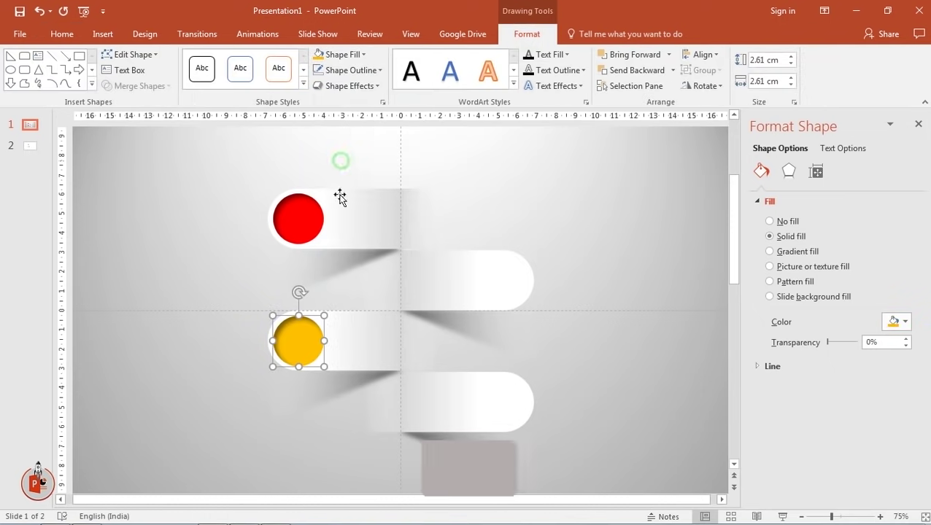
# Step: Ctrl-drag a copy of the red circle onto the upper-right bar's right end
pyautogui.click(298, 219)
pyautogui.moveTo(298, 221)
pyautogui.mouseDown()
pyautogui.moveTo(295, 282)
pyautogui.moveTo(492, 276)
pyautogui.mouseUp()
pyautogui.click(789, 174)
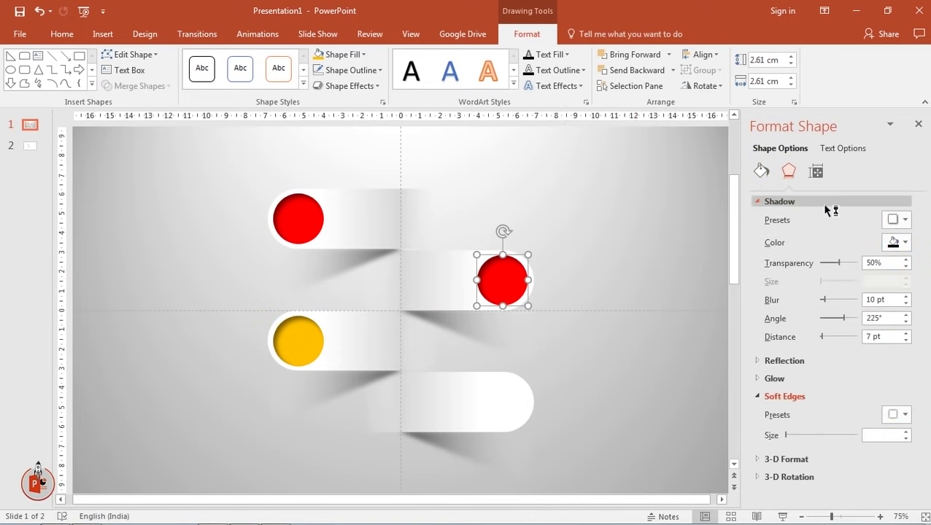
# Step: Give the right circle an inside top-right shadow (6 pt distance, 9 pt blur) and fill it green
pyautogui.click(897, 219)
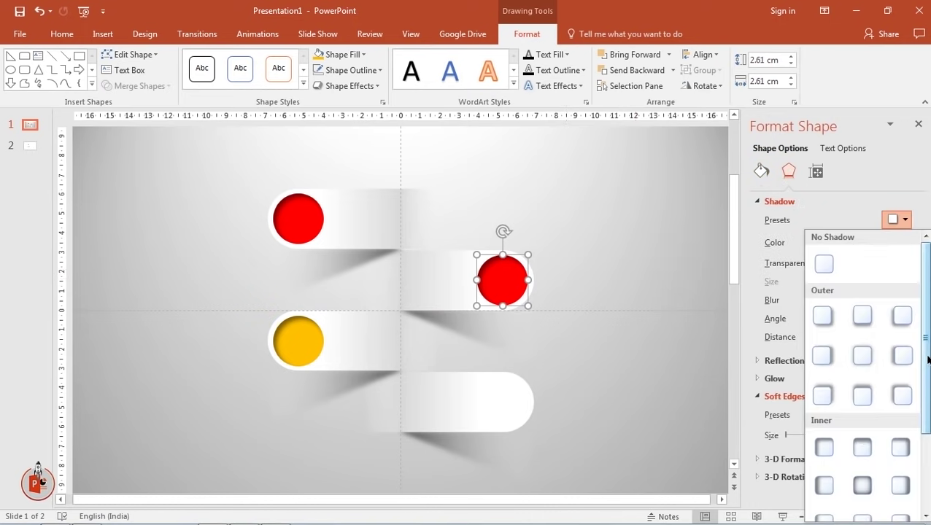
pyautogui.scroll(-2, 912, 343)
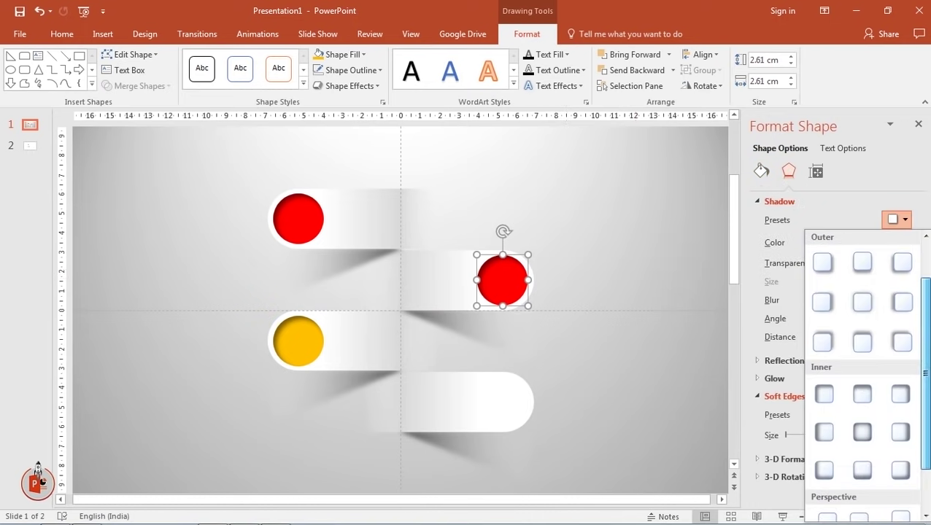
pyautogui.click(903, 397)
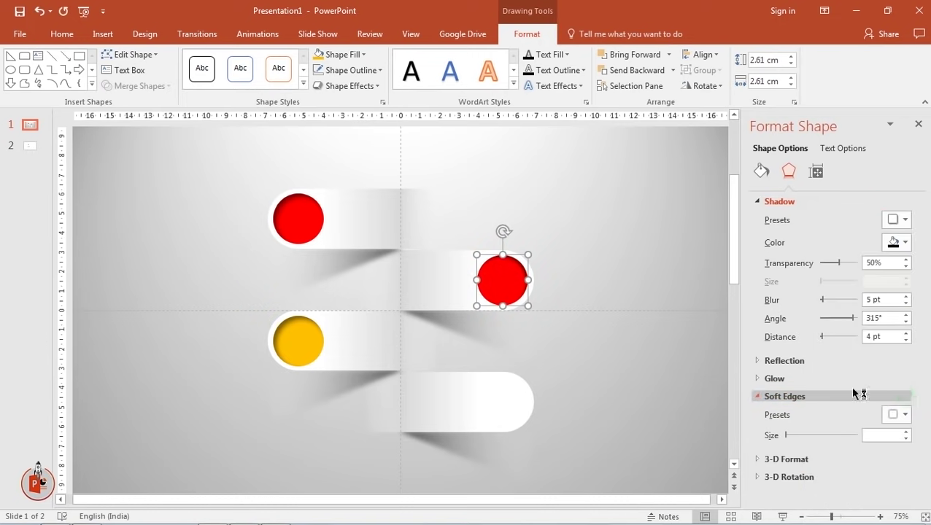
pyautogui.click(904, 333)
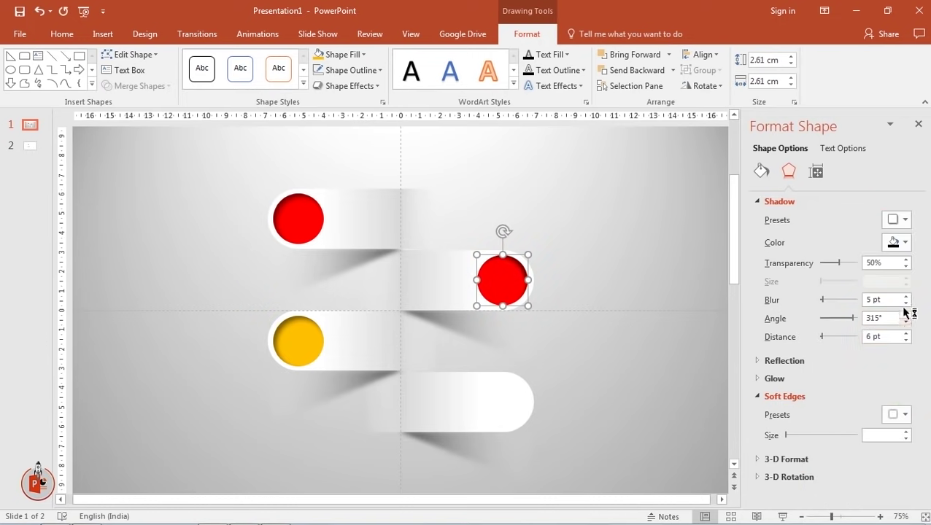
pyautogui.click(904, 296)
pyautogui.click(905, 297)
pyautogui.click(358, 55)
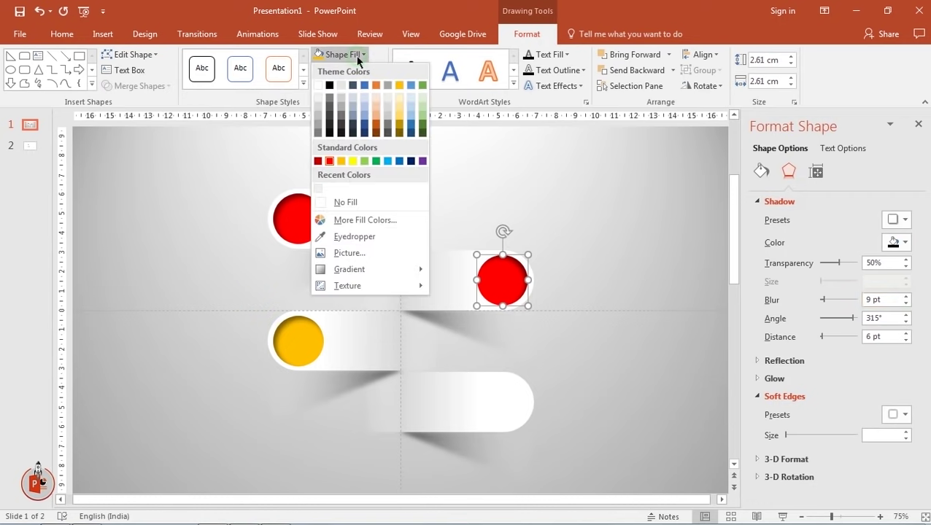
pyautogui.click(376, 160)
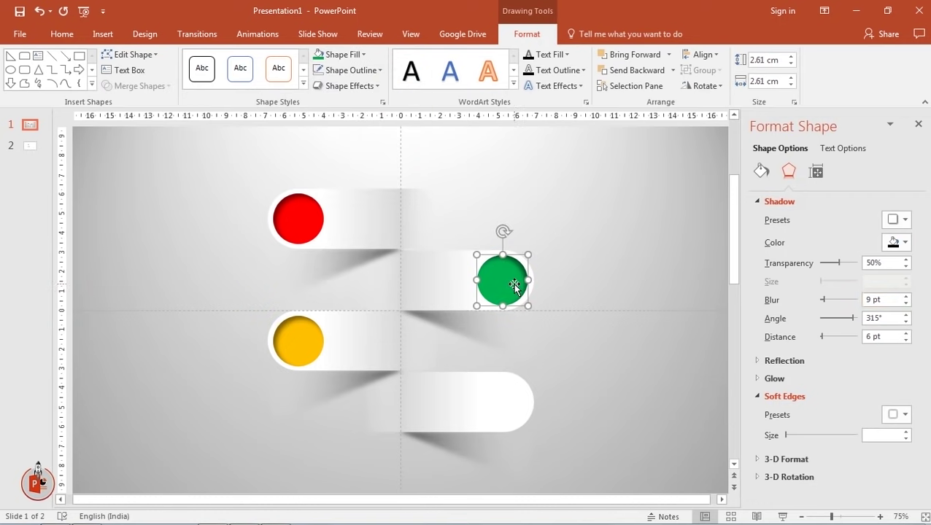
# Step: Copy the green circle onto the bottom bar's end and fill it Light Blue
pyautogui.moveTo(513, 285); pyautogui.dragTo(508, 396)
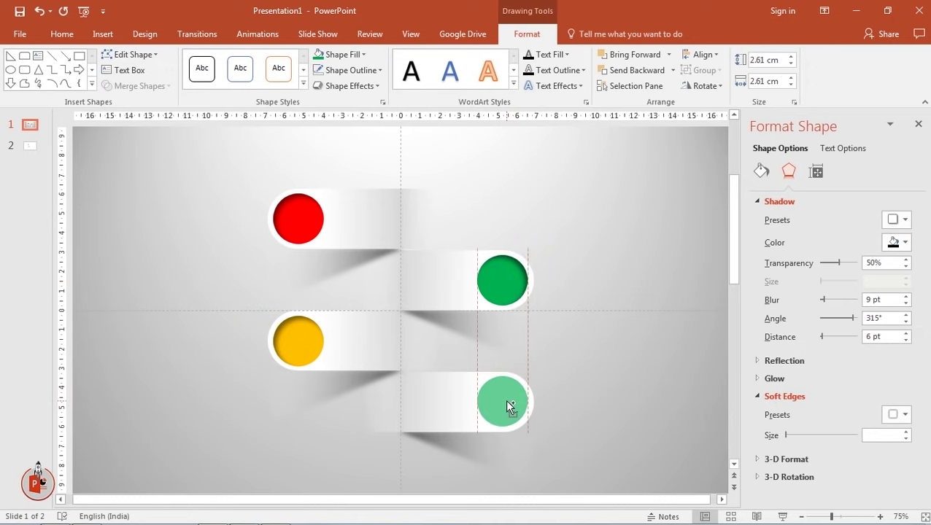
pyautogui.moveTo(506, 401); pyautogui.dragTo(507, 401)
pyautogui.click(595, 358)
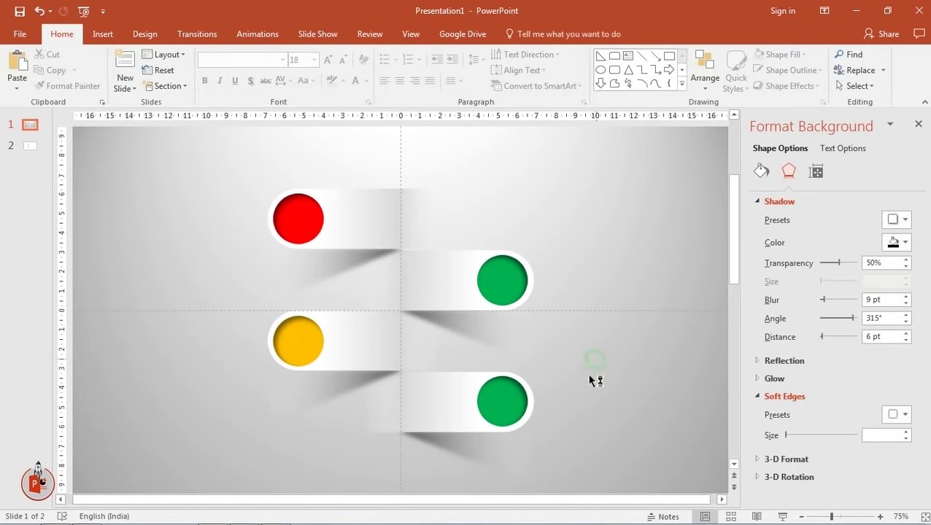
pyautogui.doubleClick(511, 401)
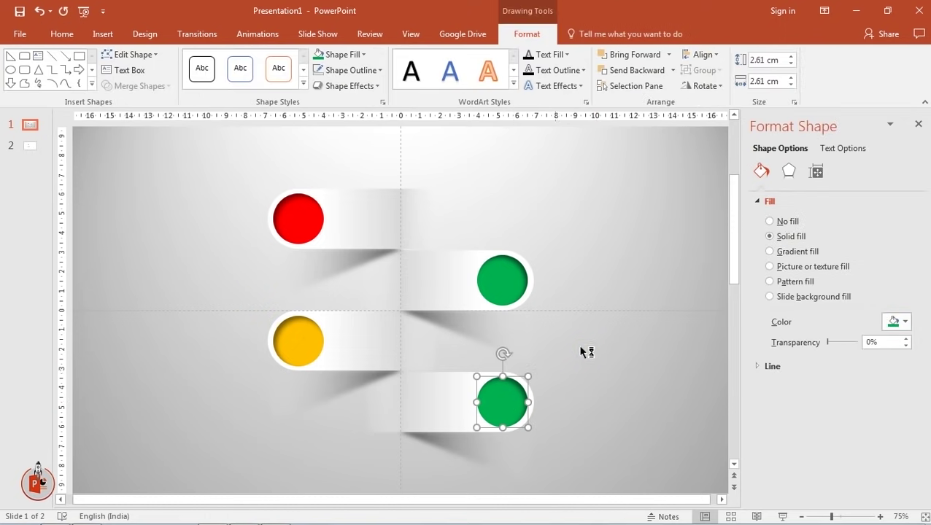
pyautogui.click(579, 343)
pyautogui.click(518, 391)
pyautogui.click(361, 55)
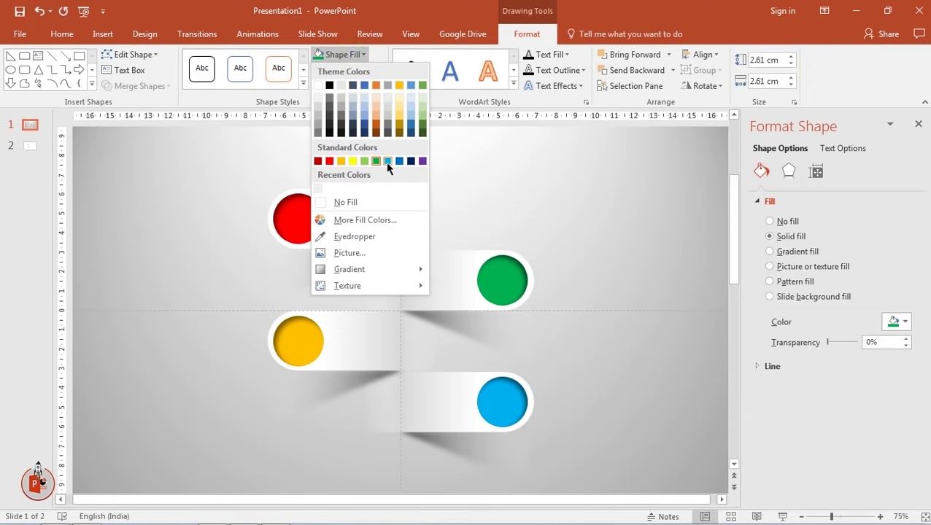
pyautogui.click(387, 161)
# Step: Close the formatting pane and display slide 2
pyautogui.click(917, 125)
pyautogui.click(755, 243)
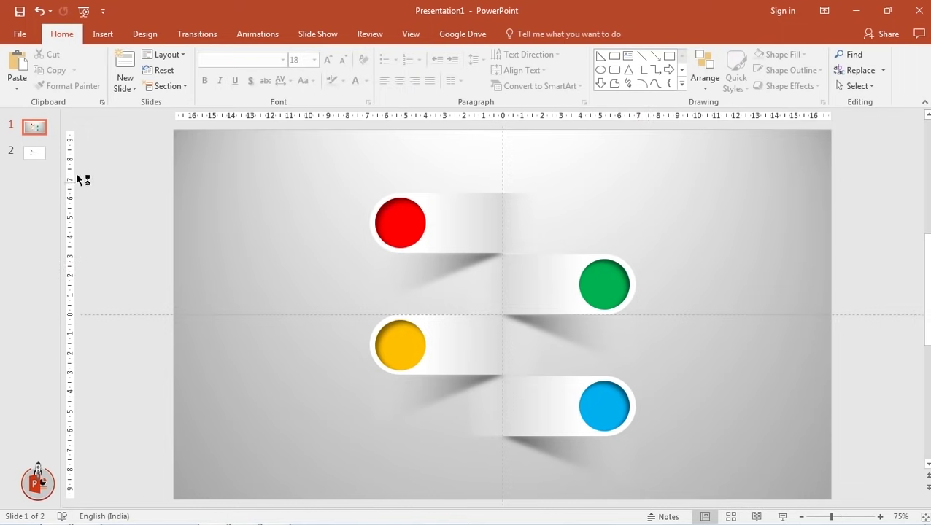
pyautogui.click(34, 152)
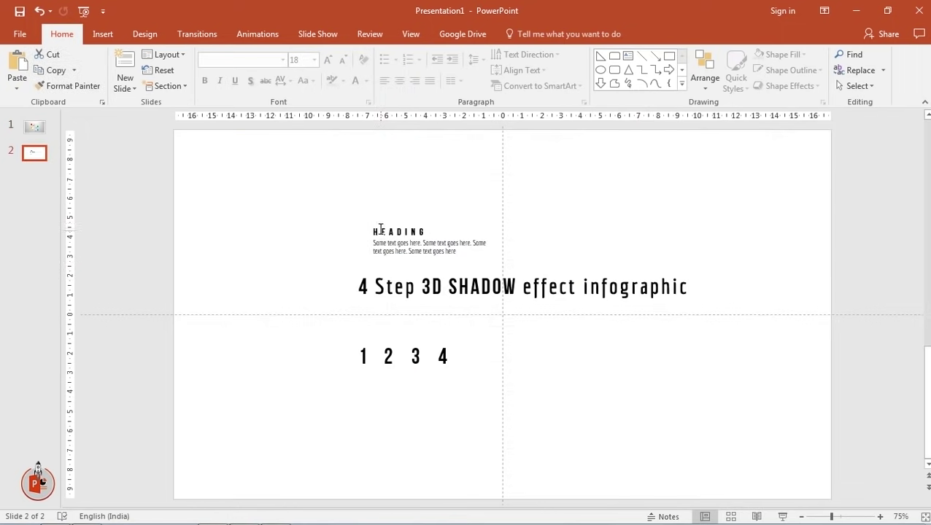
# Step: Paste slide 2's HEADING text block onto slide 1 beside the red circle
pyautogui.click(380, 230)
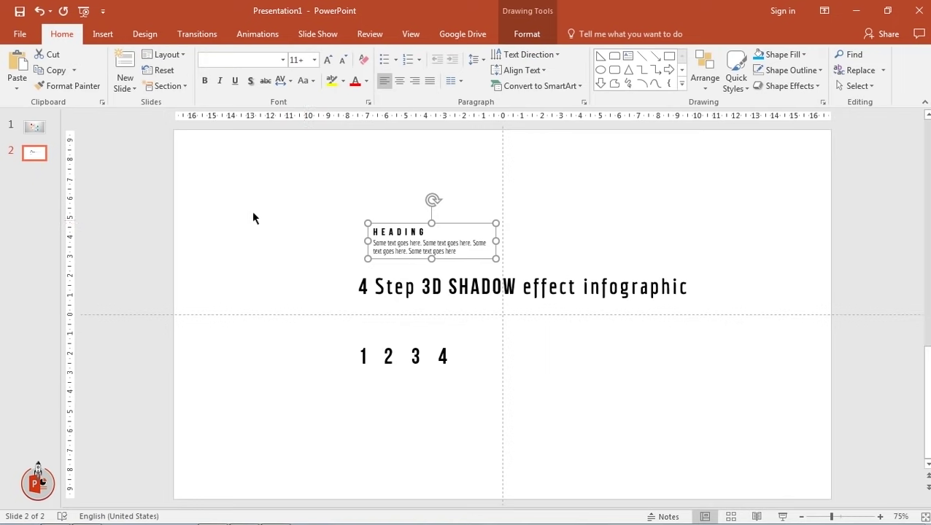
pyautogui.click(34, 126)
pyautogui.hotkey('ctrl', 'v')
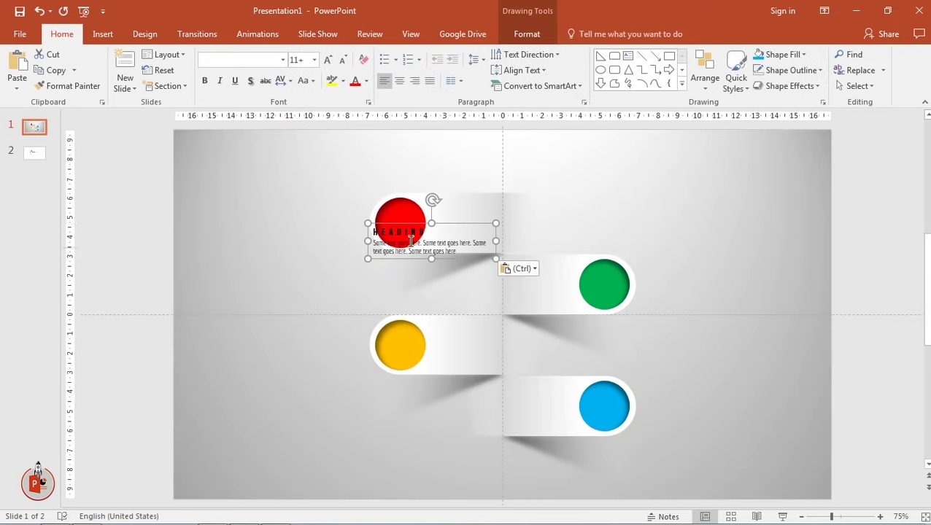
pyautogui.moveTo(450, 223); pyautogui.dragTo(519, 202)
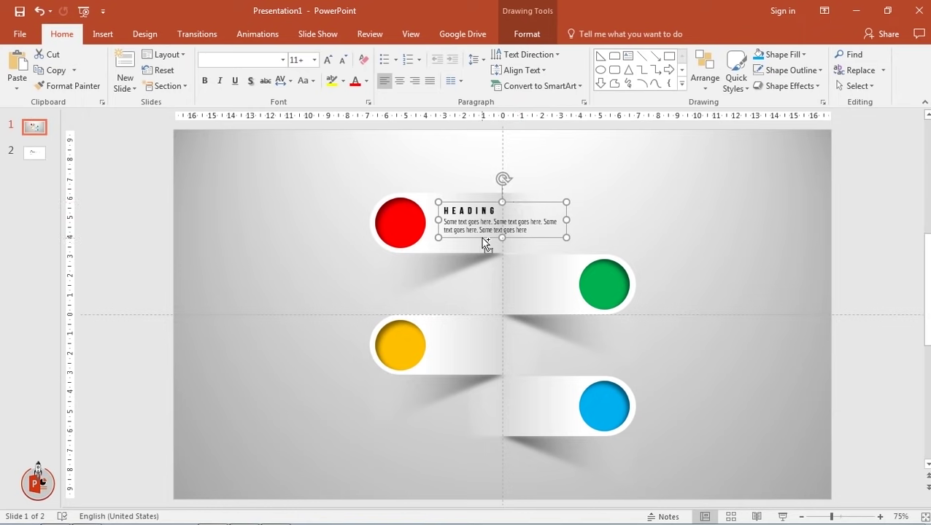
# Step: Duplicate the heading beside the green, yellow and blue circles, right-aligning the green and blue ones
pyautogui.moveTo(483, 239); pyautogui.dragTo(472, 301)
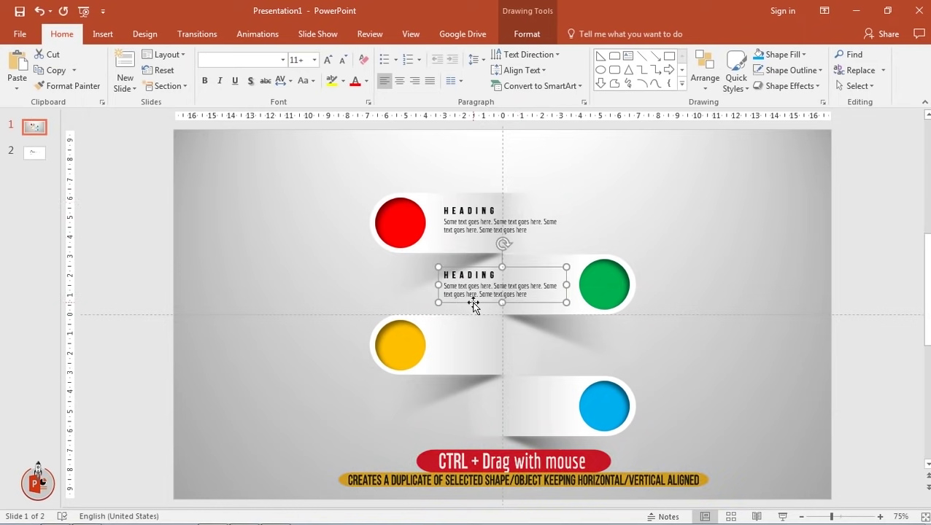
pyautogui.click(417, 85)
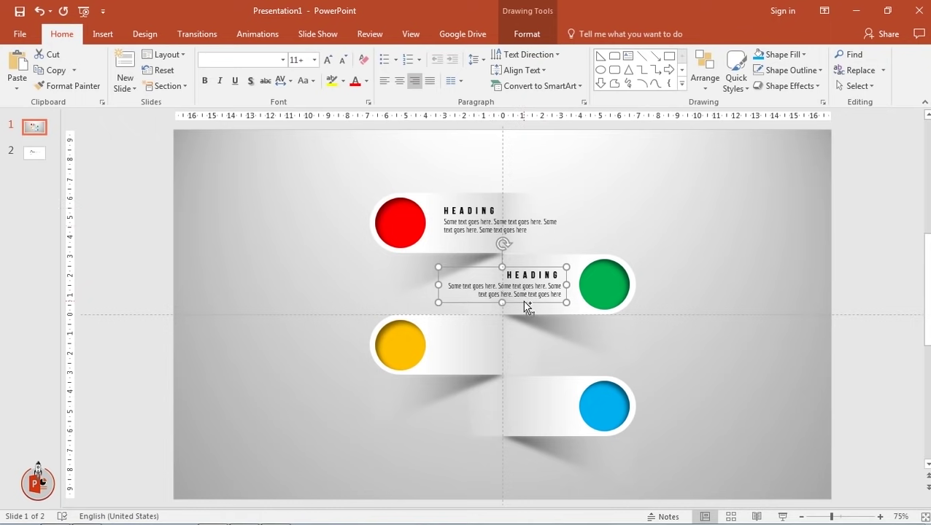
pyautogui.click(469, 219)
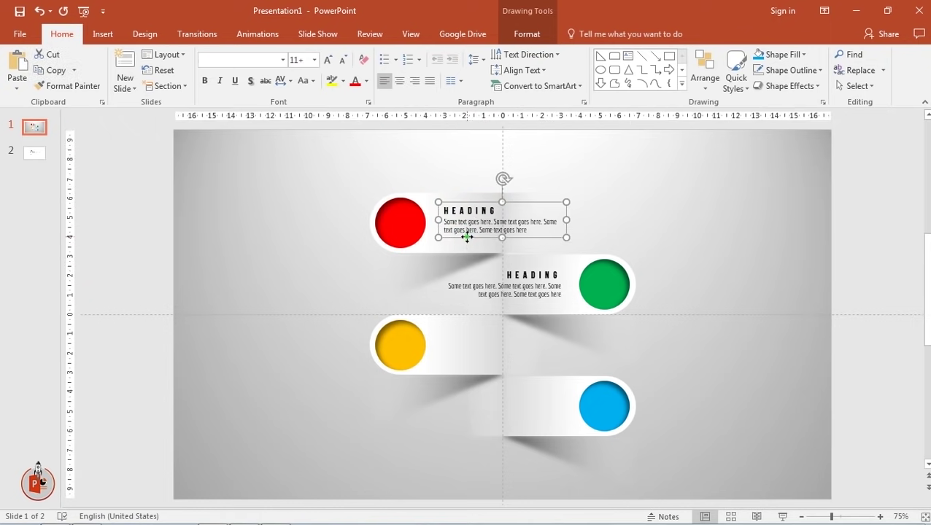
pyautogui.moveTo(466, 237); pyautogui.dragTo(464, 361)
pyautogui.moveTo(465, 364); pyautogui.dragTo(463, 366)
pyautogui.click(525, 301)
pyautogui.moveTo(540, 307); pyautogui.dragTo(540, 430)
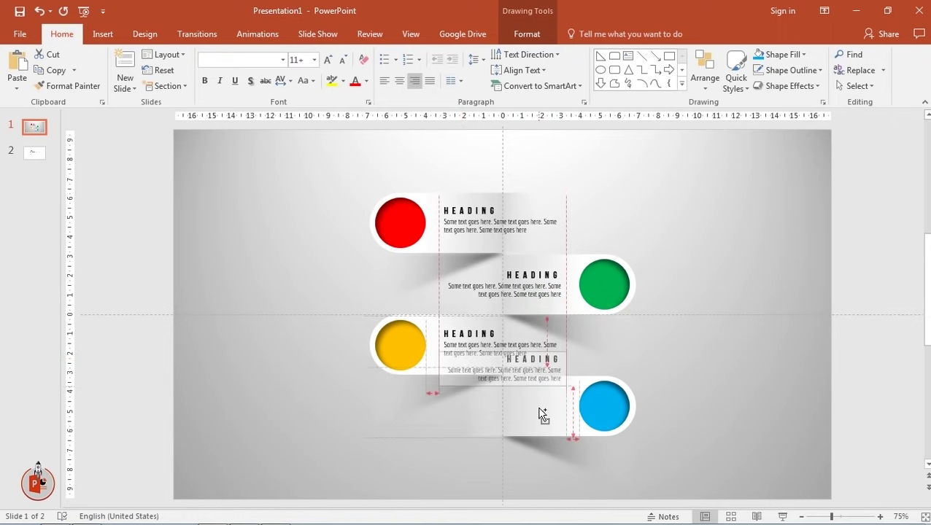
pyautogui.click(33, 152)
pyautogui.click(363, 343)
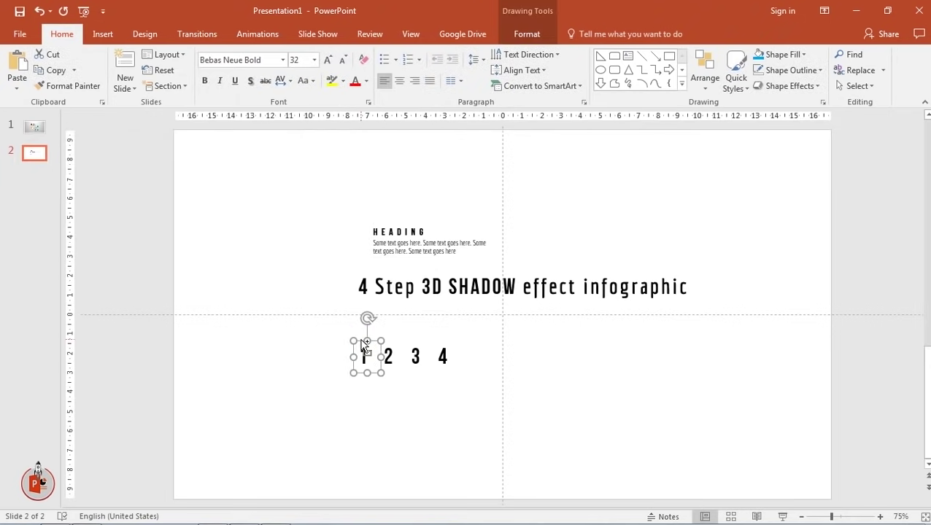
# Step: Copy the number boxes 1–4 from slide 2 and paste them onto slide 1
pyautogui.keyDown('shift'); pyautogui.click(388, 354); pyautogui.keyUp('shift')
pyautogui.keyDown('shift'); pyautogui.click(414, 354); pyautogui.keyUp('shift')
pyautogui.keyDown('shift'); pyautogui.click(442, 355); pyautogui.keyUp('shift')
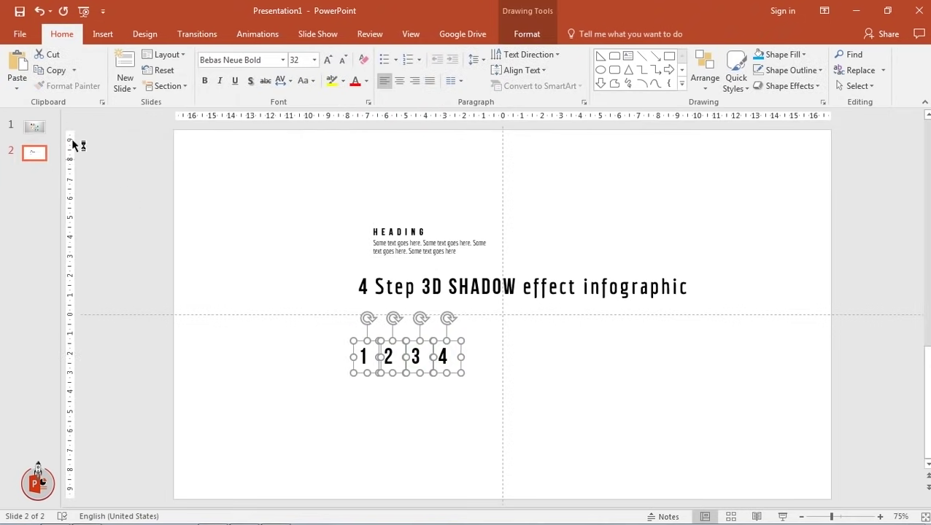
pyautogui.hotkey('ctrl', 'c')
pyautogui.click(33, 127)
pyautogui.hotkey('ctrl', 'v')
pyautogui.click(245, 267)
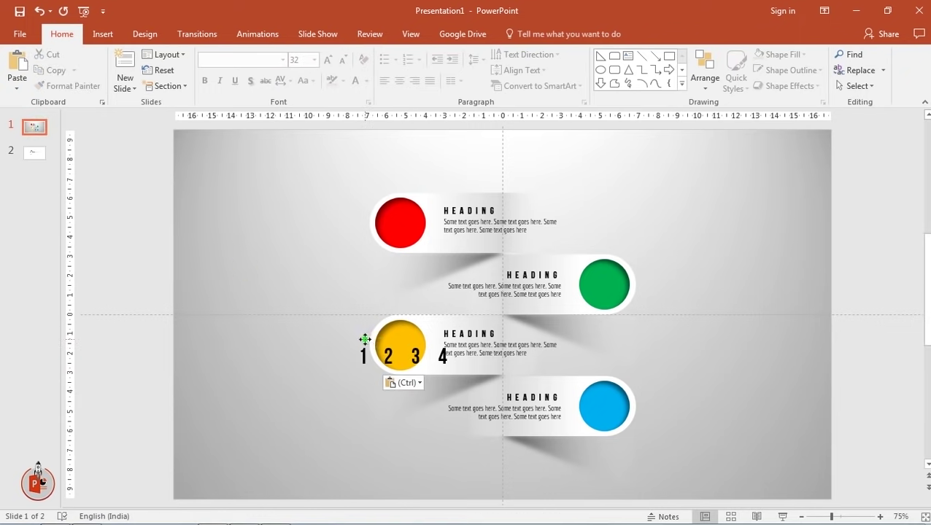
# Step: Enlarge the four numbers to font size 54 and move them left of the bars
pyautogui.click(365, 340)
pyautogui.keyDown('shift'); pyautogui.click(388, 356); pyautogui.keyUp('shift')
pyautogui.keyDown('shift'); pyautogui.click(415, 355); pyautogui.keyUp('shift')
pyautogui.keyDown('shift'); pyautogui.click(442, 356); pyautogui.keyUp('shift')
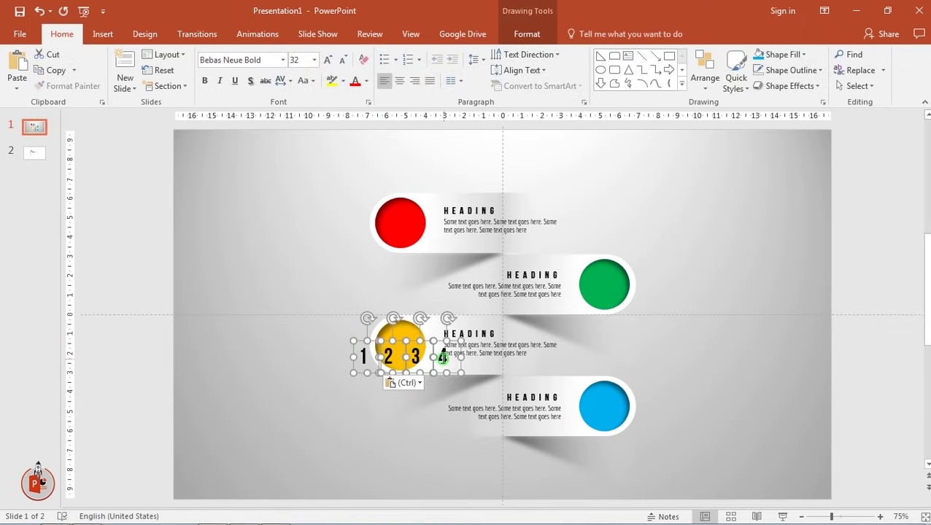
pyautogui.click(328, 60)
pyautogui.click(328, 60)
pyautogui.click(328, 60)
pyautogui.click(329, 60)
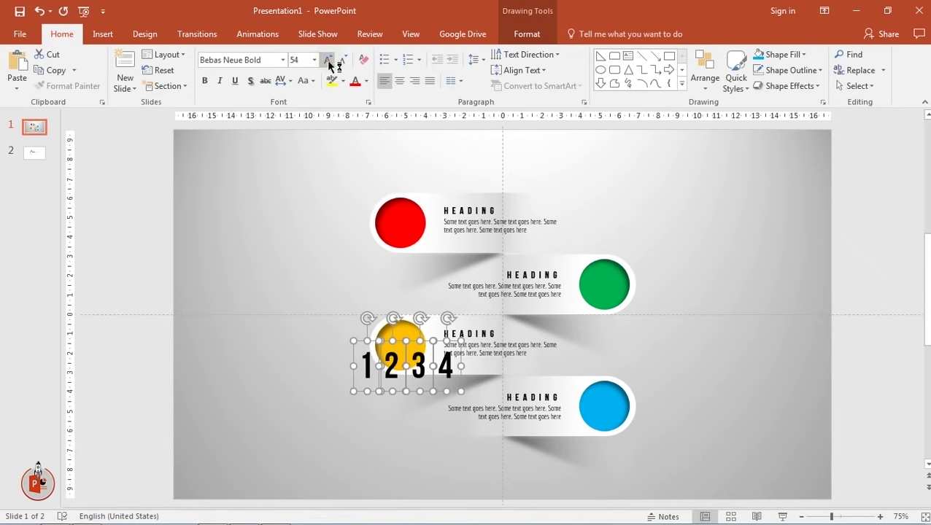
pyautogui.moveTo(358, 340); pyautogui.dragTo(263, 237)
# Step: Place the number 1 inside the red circle and make it white
pyautogui.click(266, 281)
pyautogui.moveTo(276, 287)
pyautogui.mouseDown()
pyautogui.moveTo(370, 248)
pyautogui.moveTo(408, 248)
pyautogui.mouseUp()
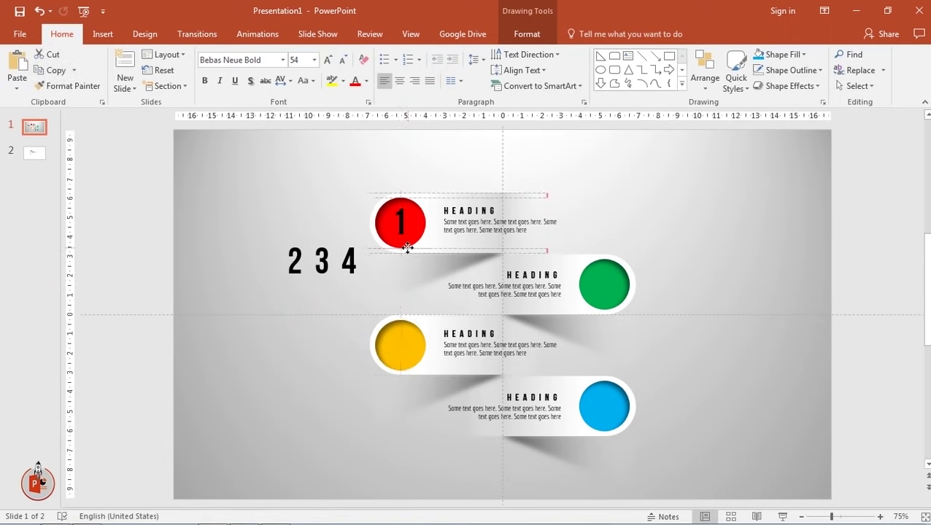
pyautogui.click(367, 81)
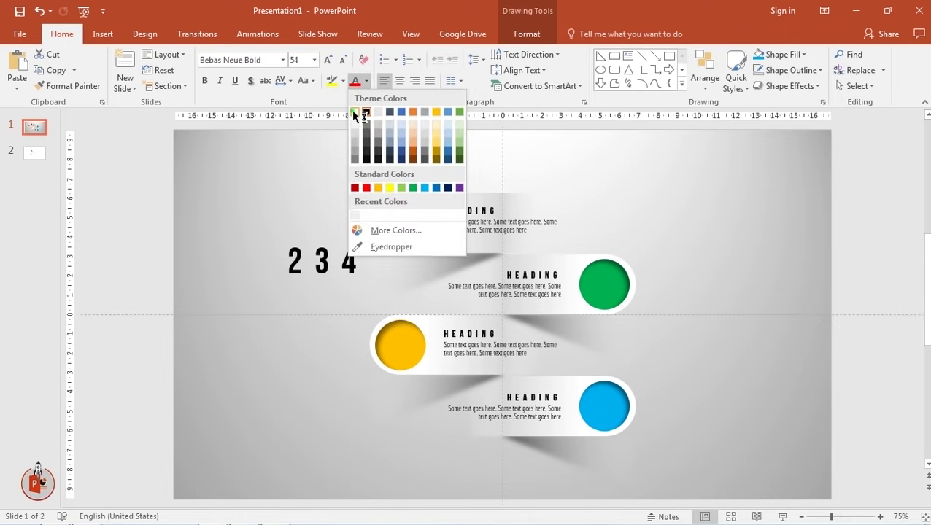
pyautogui.click(362, 113)
# Step: Place numbers 2, 3 and 4 inside the green, yellow and blue circles
pyautogui.moveTo(301, 286); pyautogui.dragTo(604, 308)
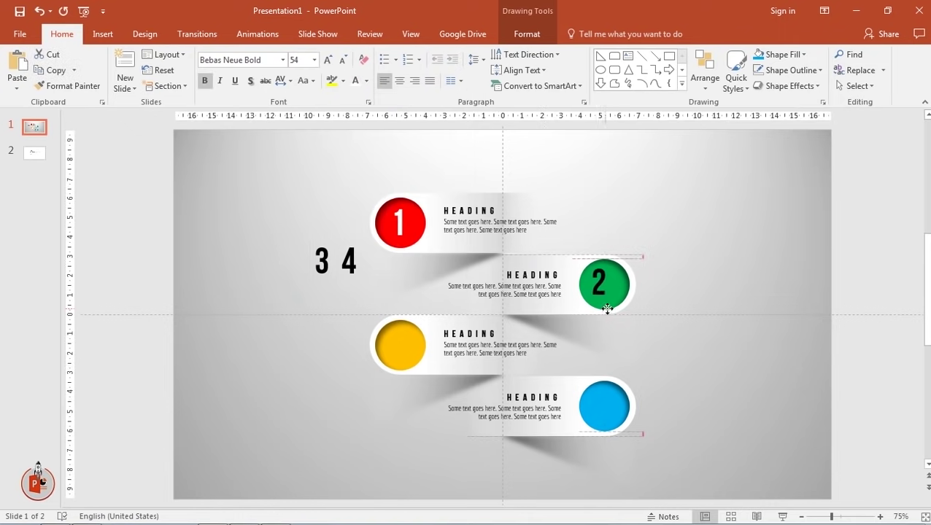
pyautogui.moveTo(316, 276); pyautogui.dragTo(408, 373)
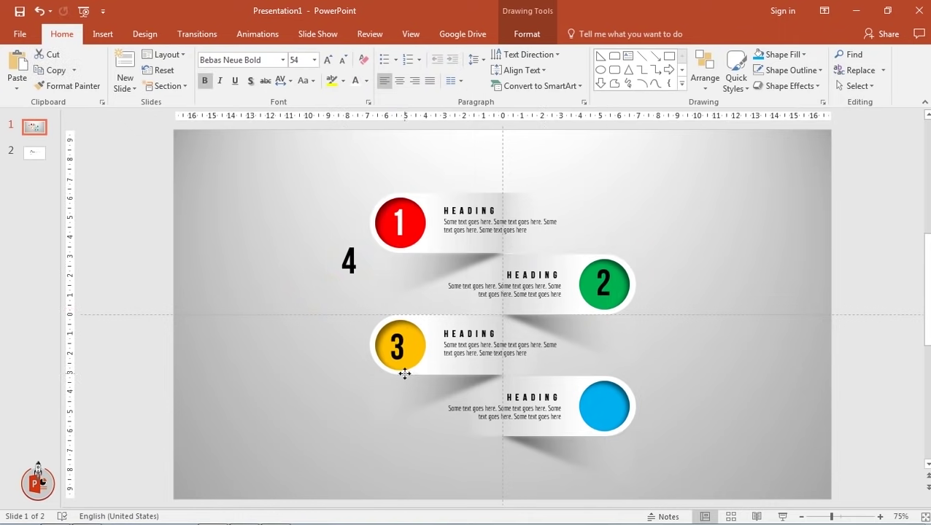
pyautogui.click(357, 288)
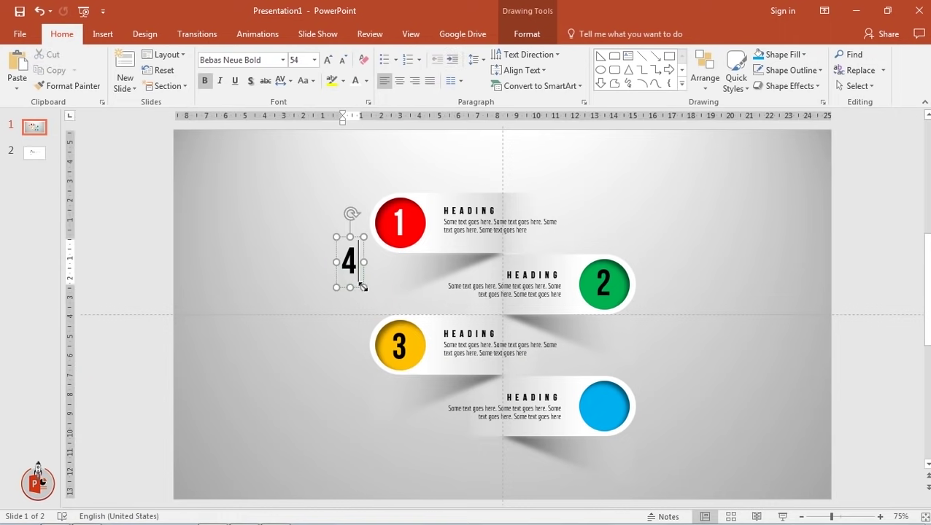
pyautogui.moveTo(358, 288)
pyautogui.mouseDown()
pyautogui.moveTo(608, 423)
pyautogui.moveTo(612, 437)
pyautogui.mouseUp()
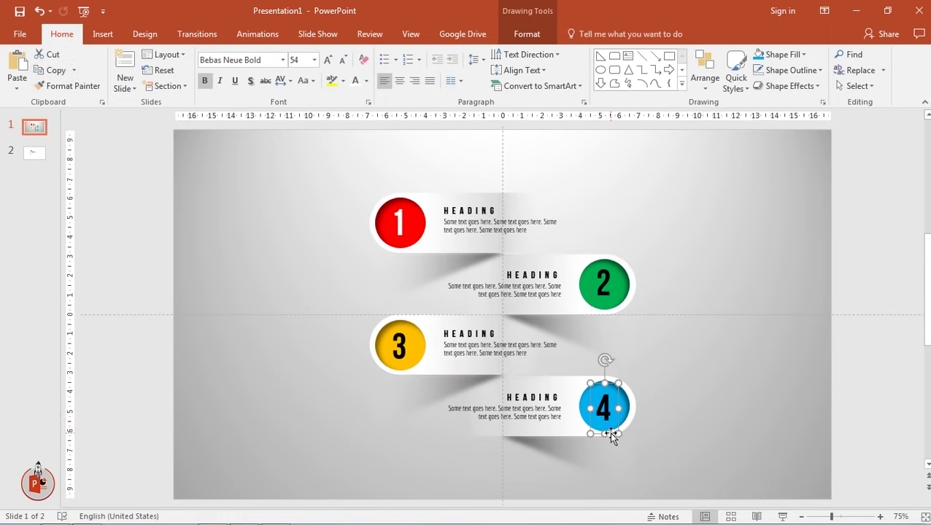
pyautogui.keyDown('shift'); pyautogui.click(598, 295); pyautogui.keyUp('shift')
pyautogui.keyDown('shift'); pyautogui.click(397, 345); pyautogui.keyUp('shift')
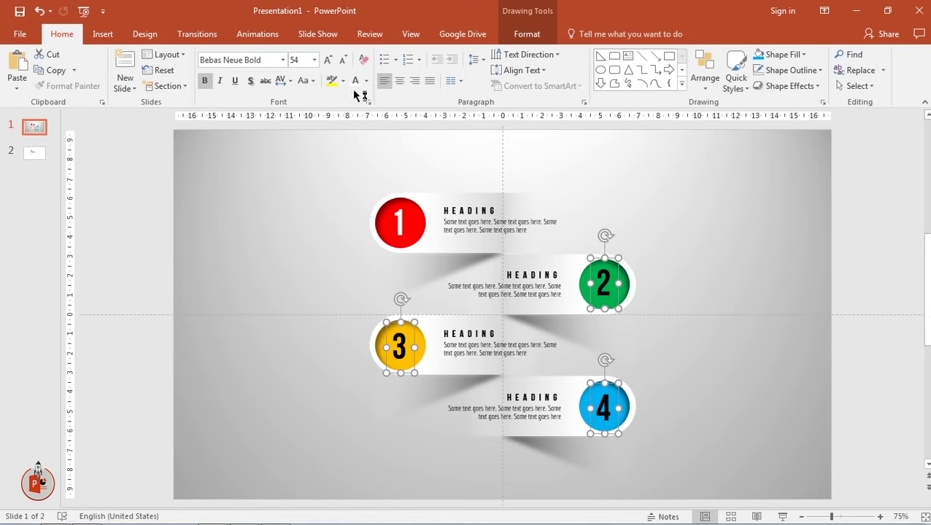
pyautogui.click(249, 218)
pyautogui.click(34, 151)
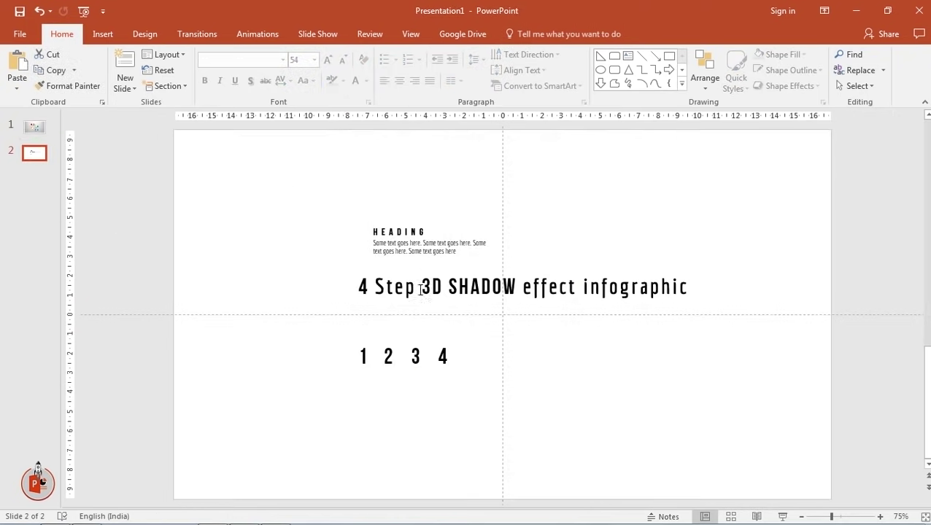
# Step: Copy the '4 Step 3D SHADOW effect infographic' title from slide 2 to the top of slide 1
pyautogui.click(408, 277)
pyautogui.click(408, 272)
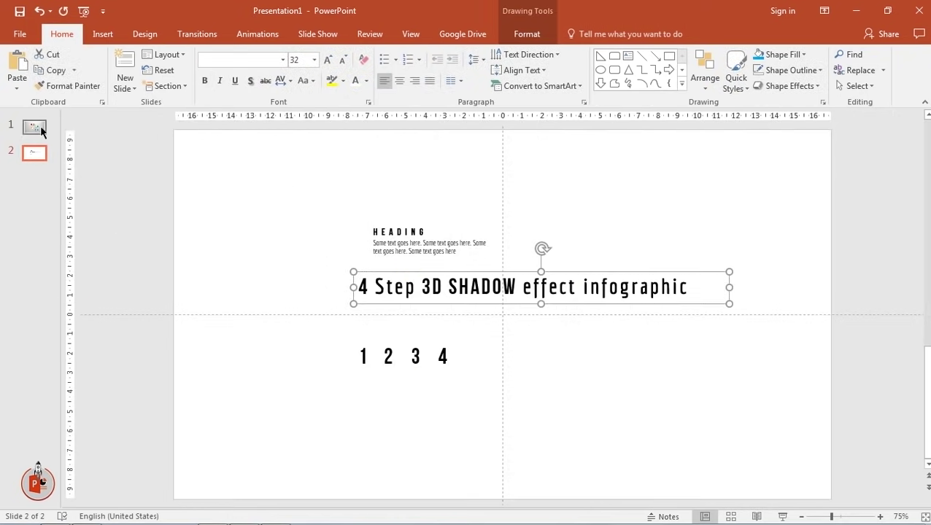
pyautogui.click(34, 128)
pyautogui.hotkey('ctrl', 'v')
pyautogui.moveTo(431, 305)
pyautogui.mouseDown()
pyautogui.moveTo(358, 181)
pyautogui.moveTo(390, 148)
pyautogui.mouseUp()
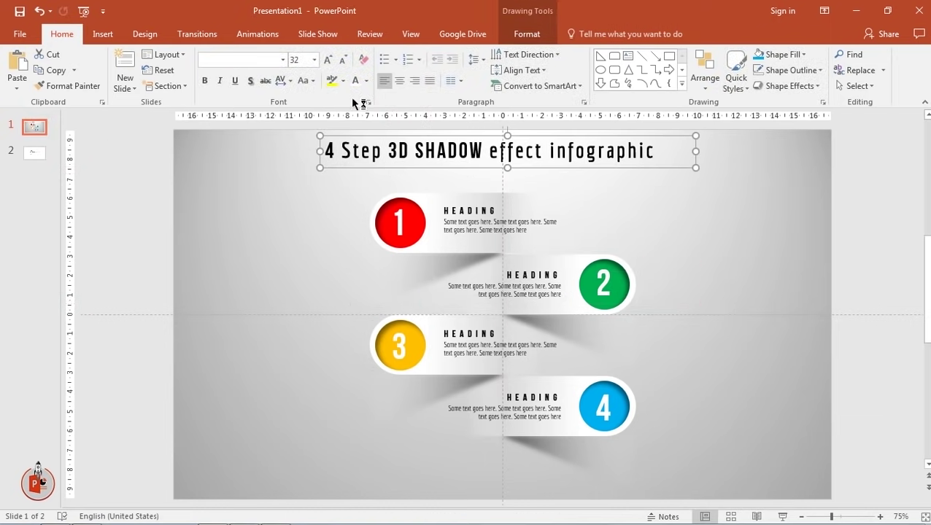
# Step: Turn off the guides in the View options
pyautogui.click(411, 35)
pyautogui.click(278, 89)
pyautogui.click(263, 239)
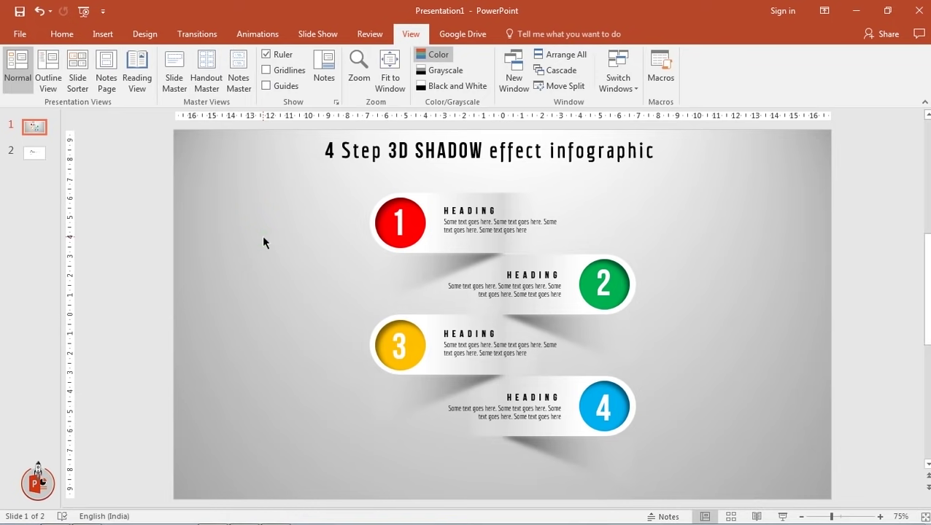